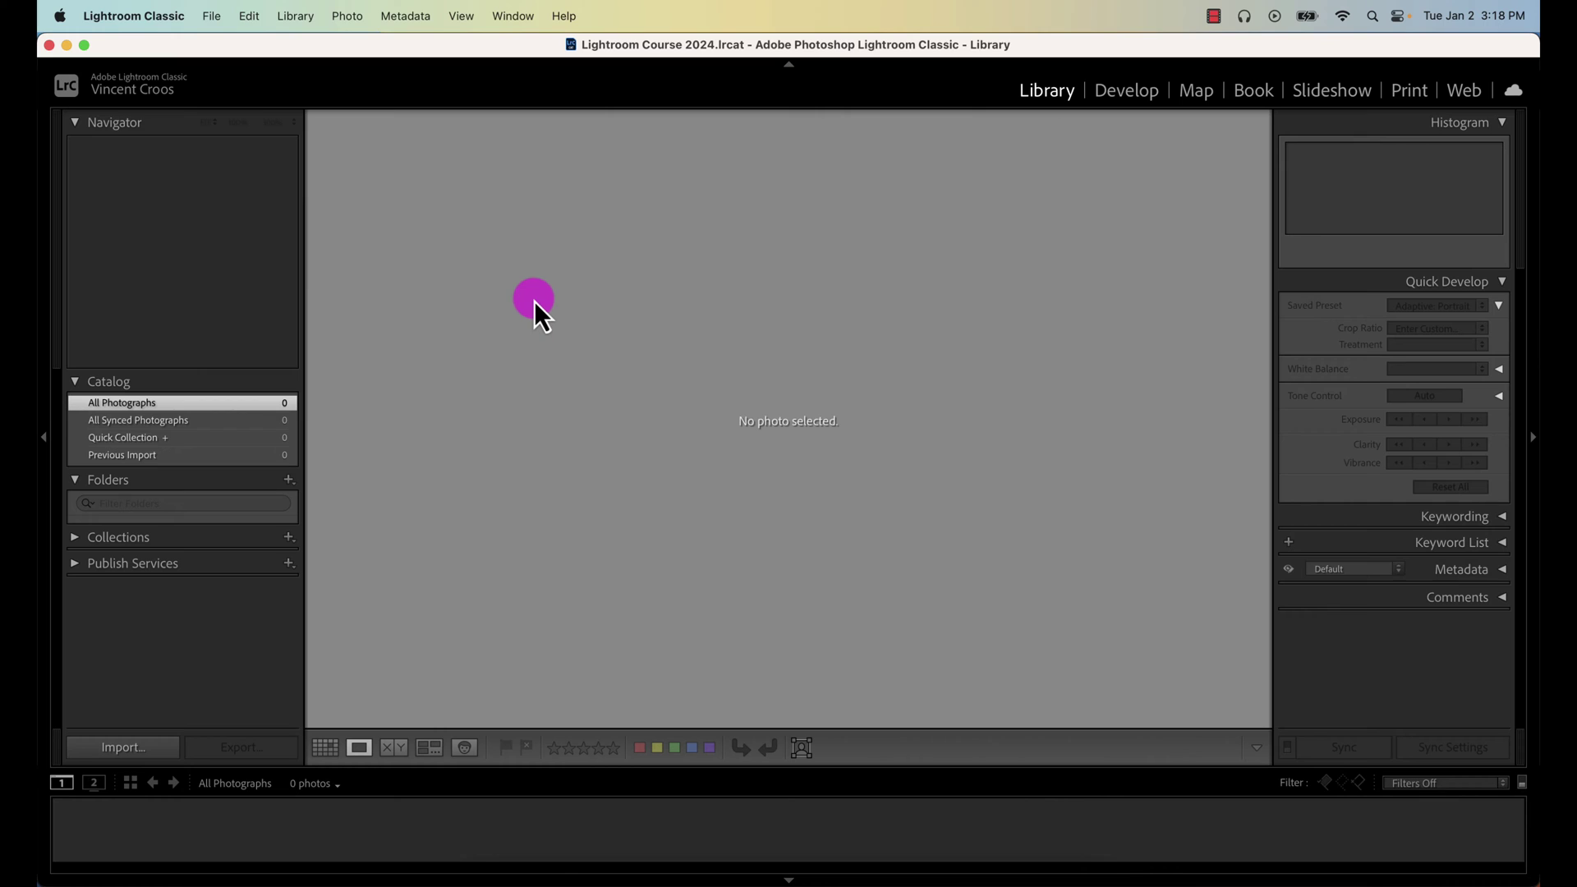
Step: Browse the File menu and the add-folder option, then cancel without adding a folder
click(219, 19)
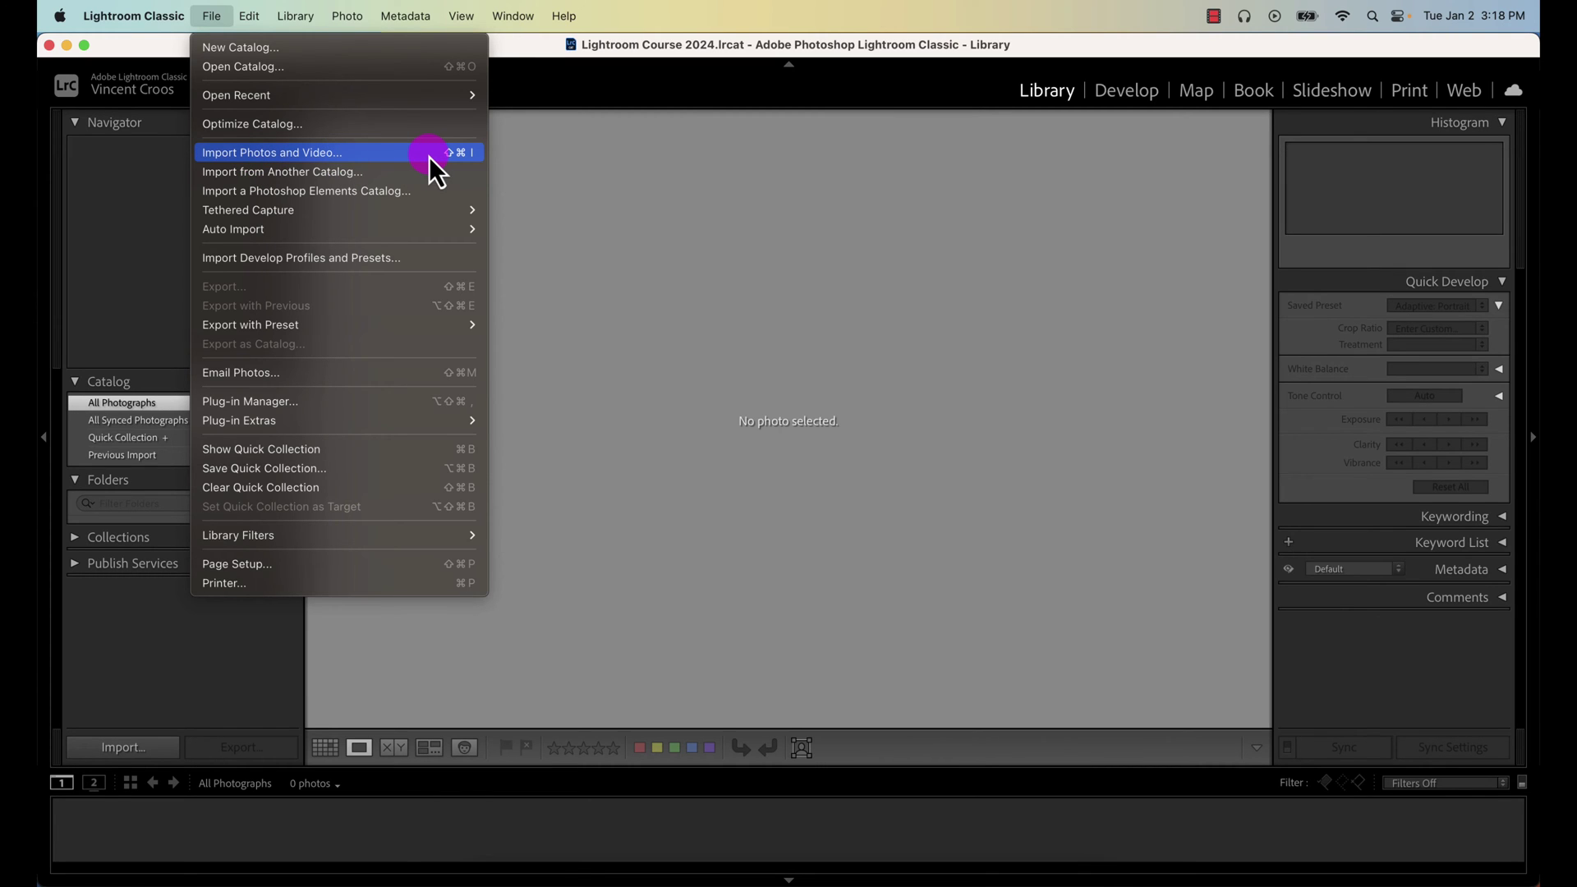
click(599, 209)
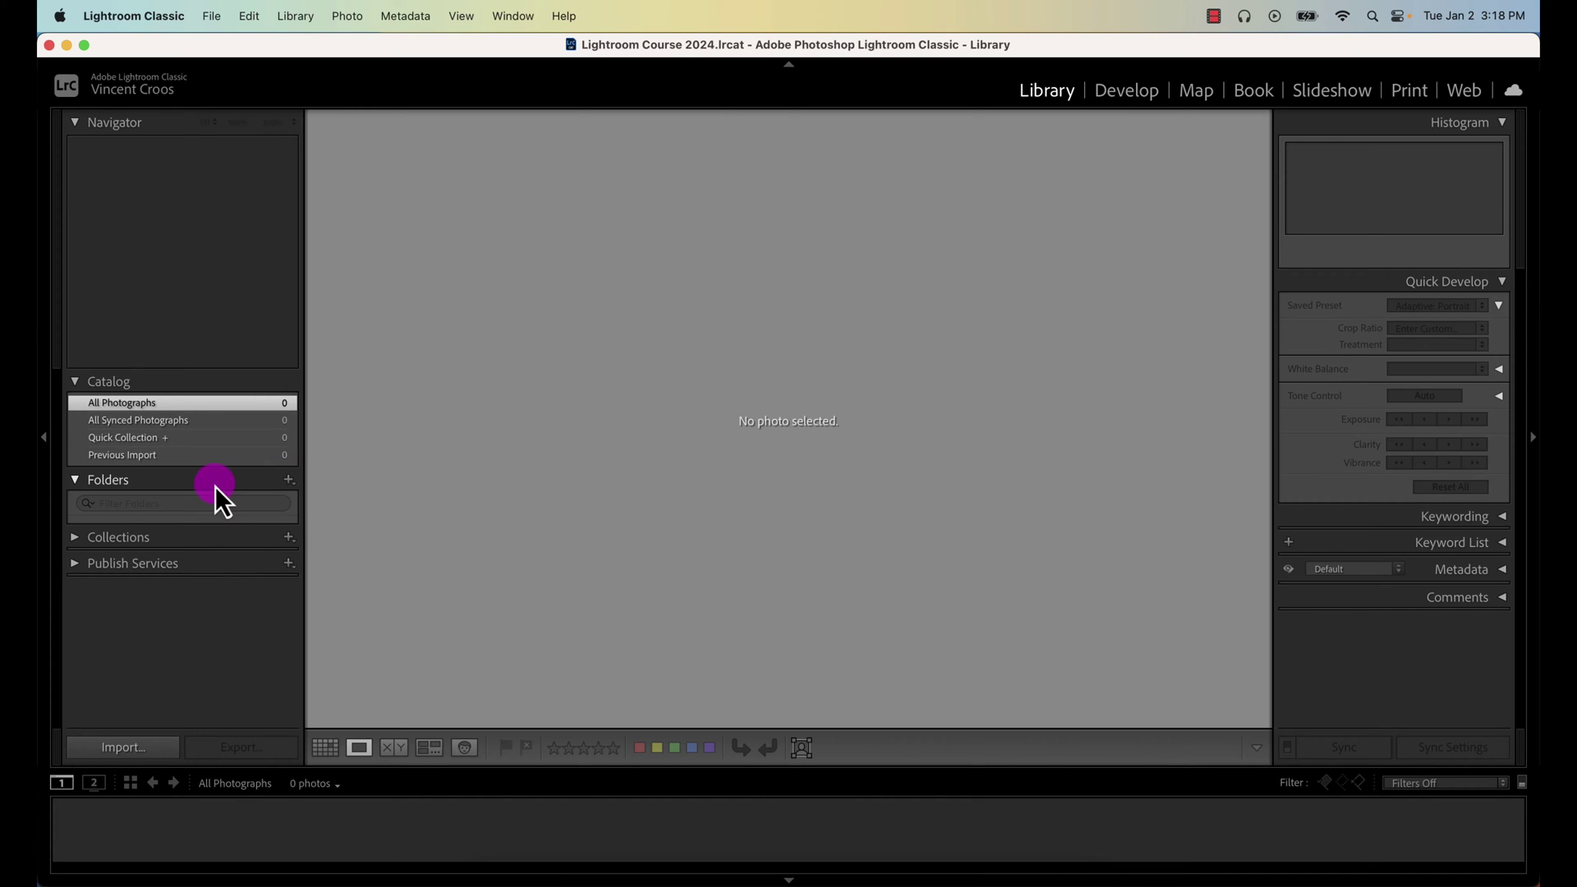
click(290, 484)
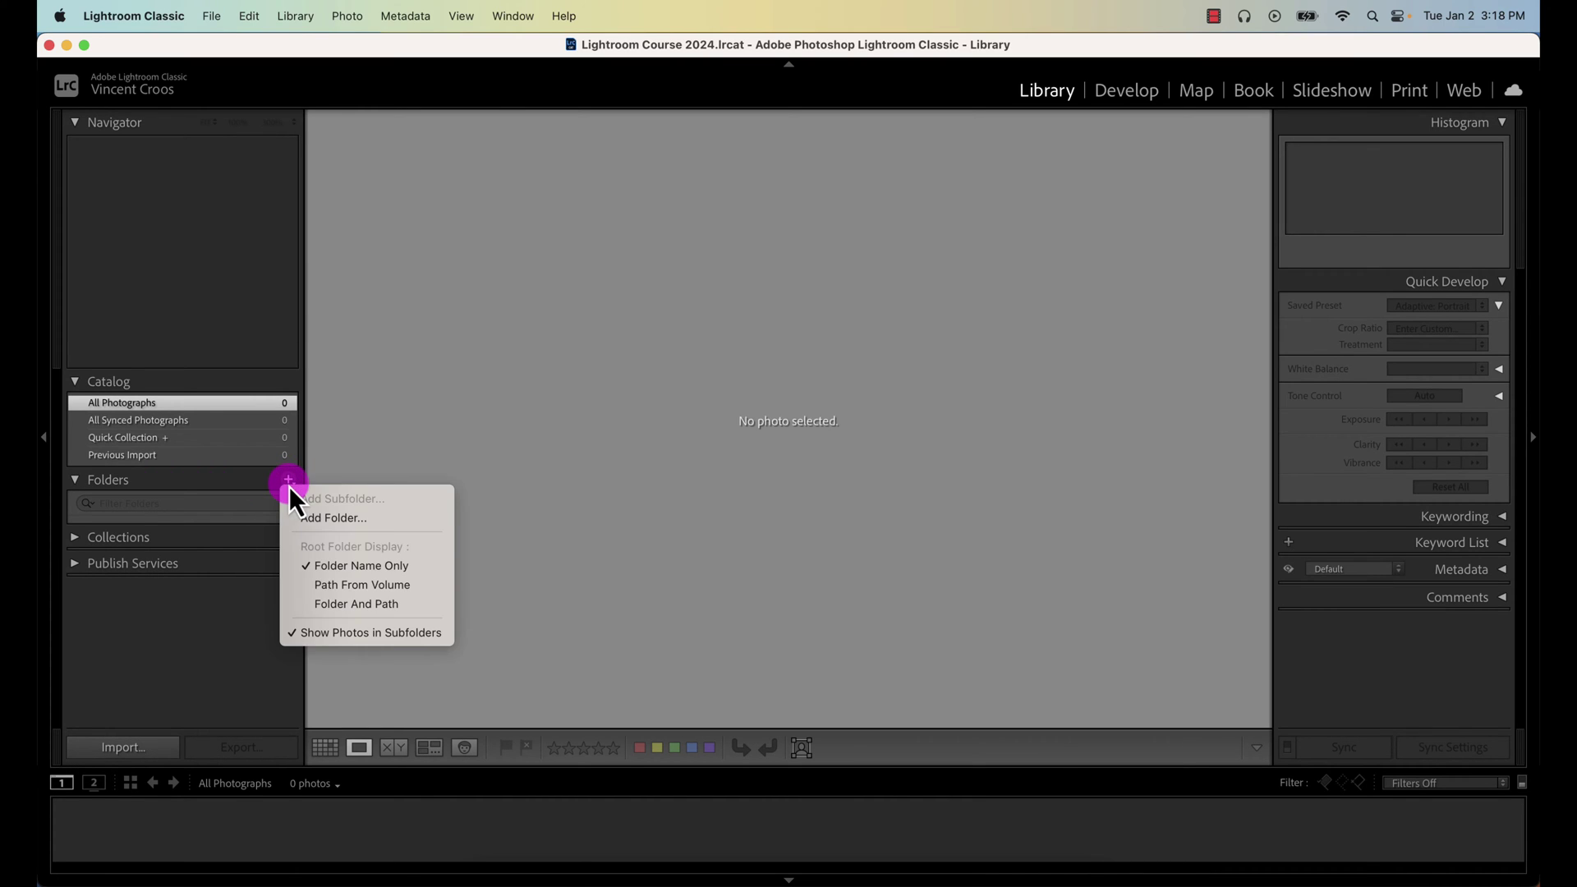
click(315, 526)
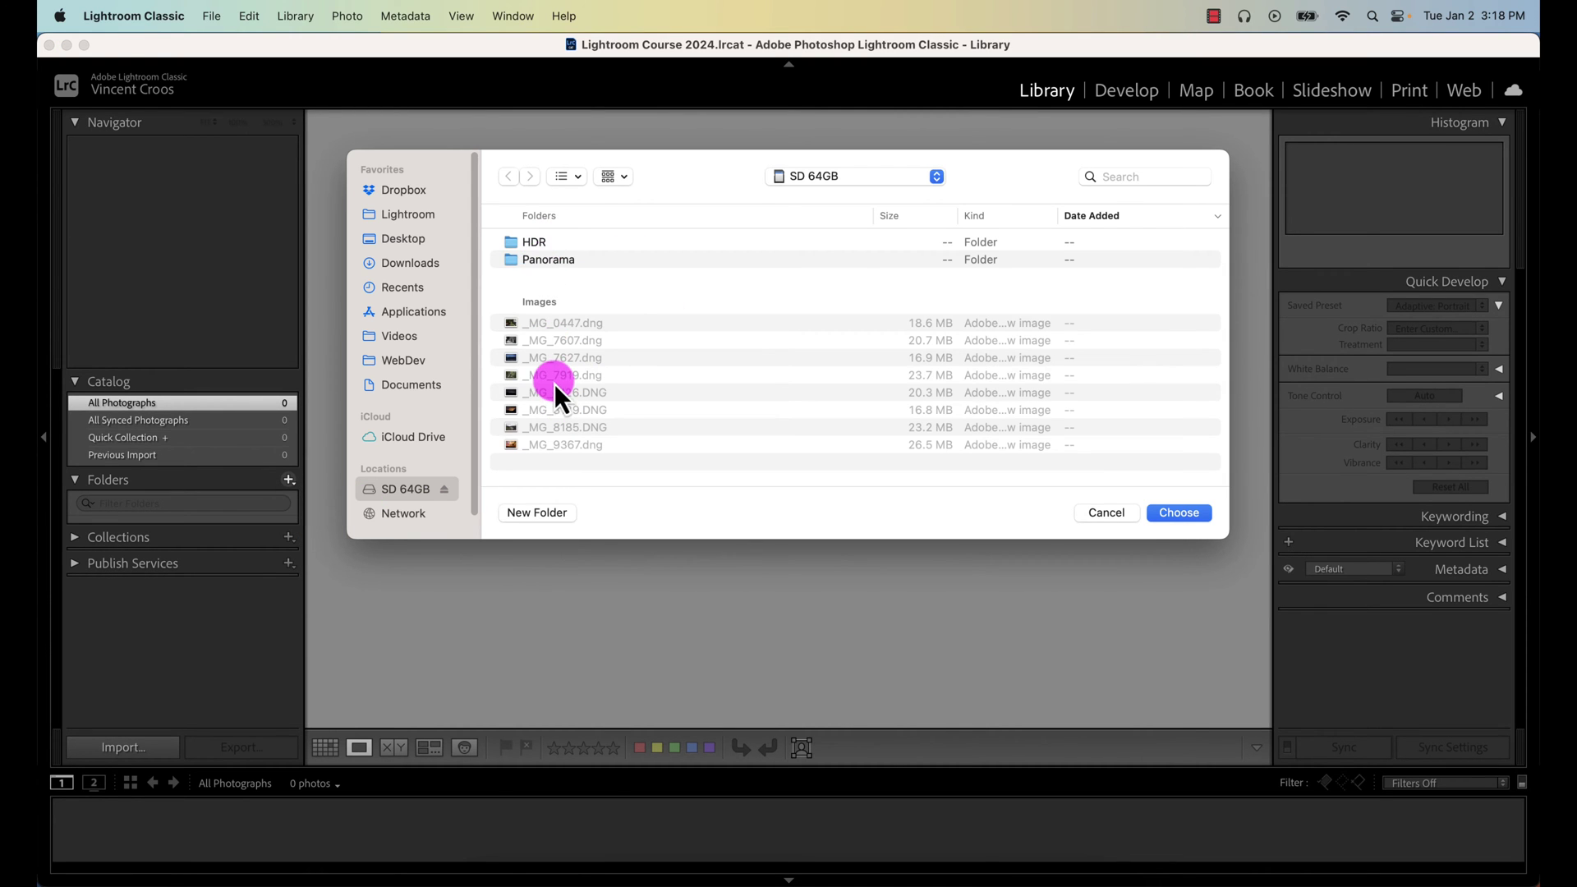
click(1101, 513)
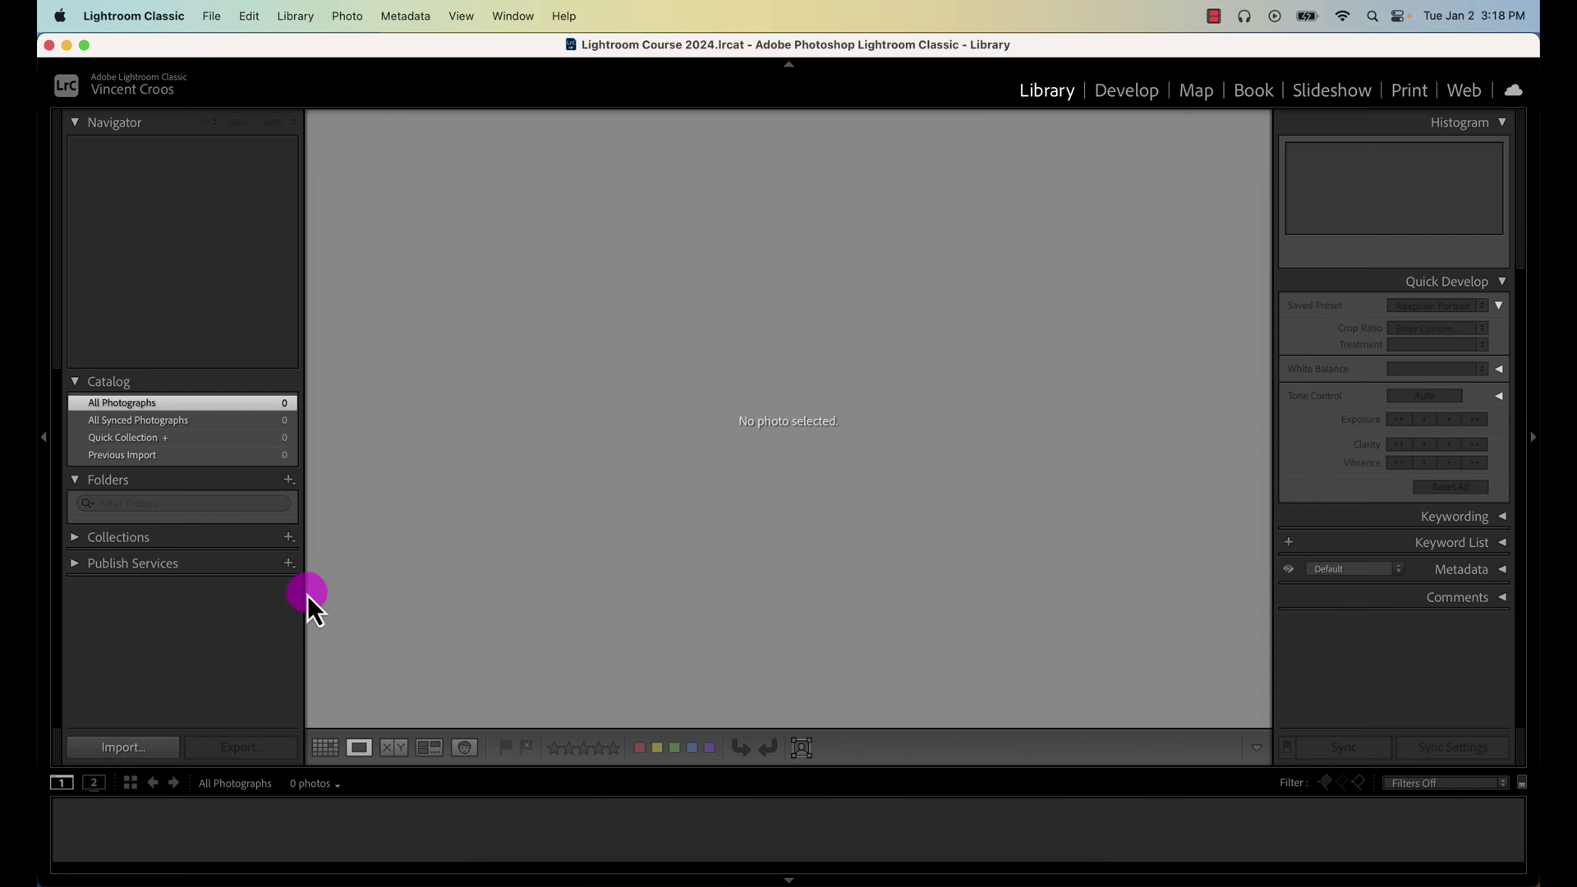
Step: Start an import with the SD 64GB card as the source, showing its 8 photos
click(133, 751)
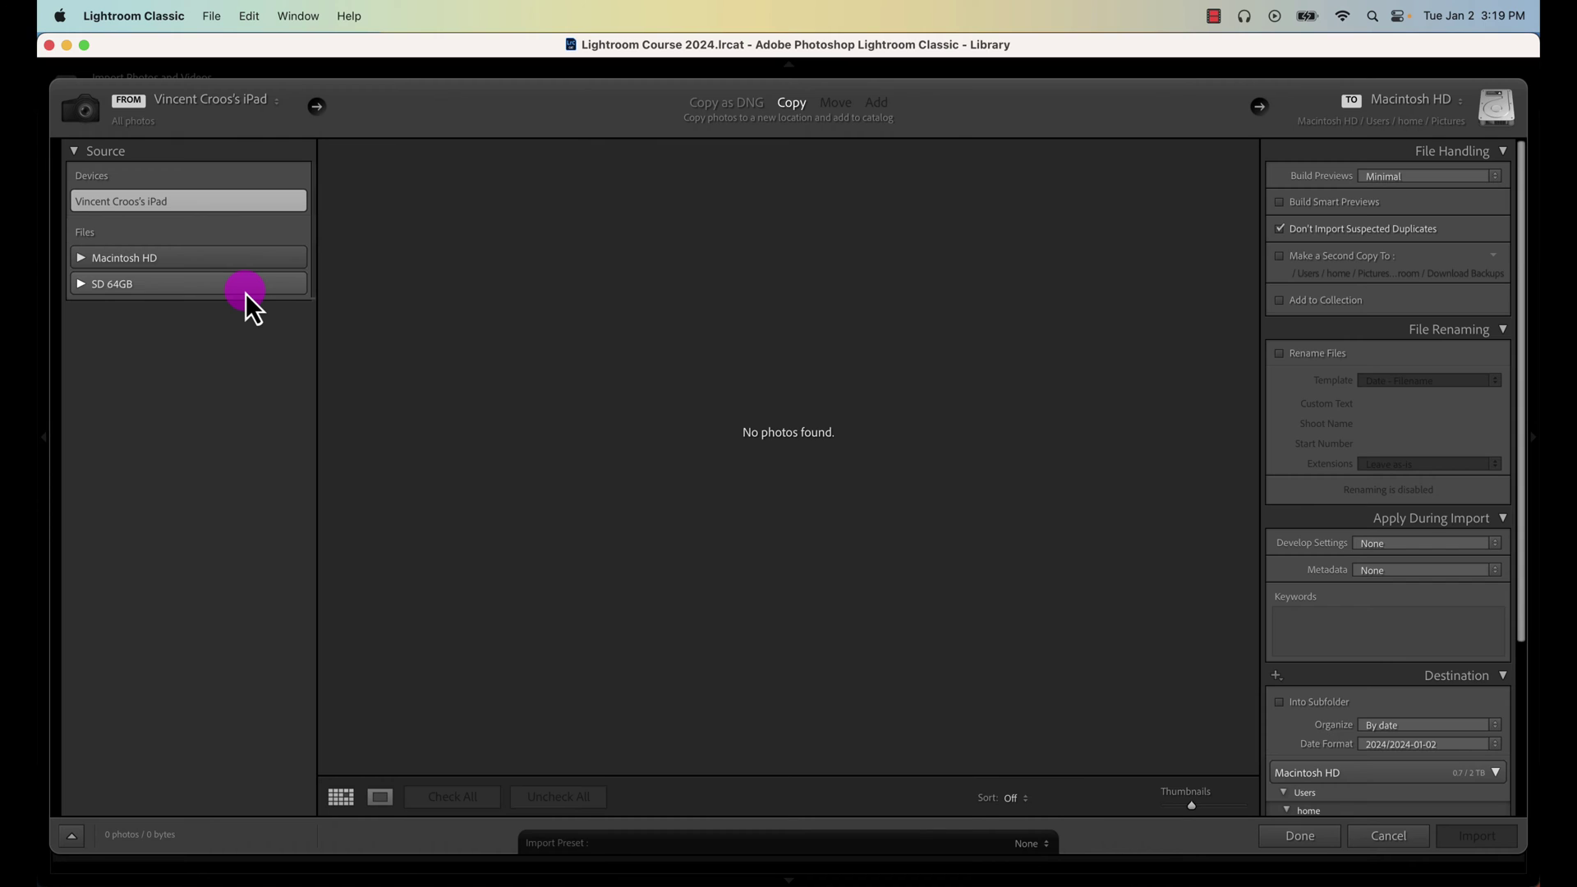
click(277, 294)
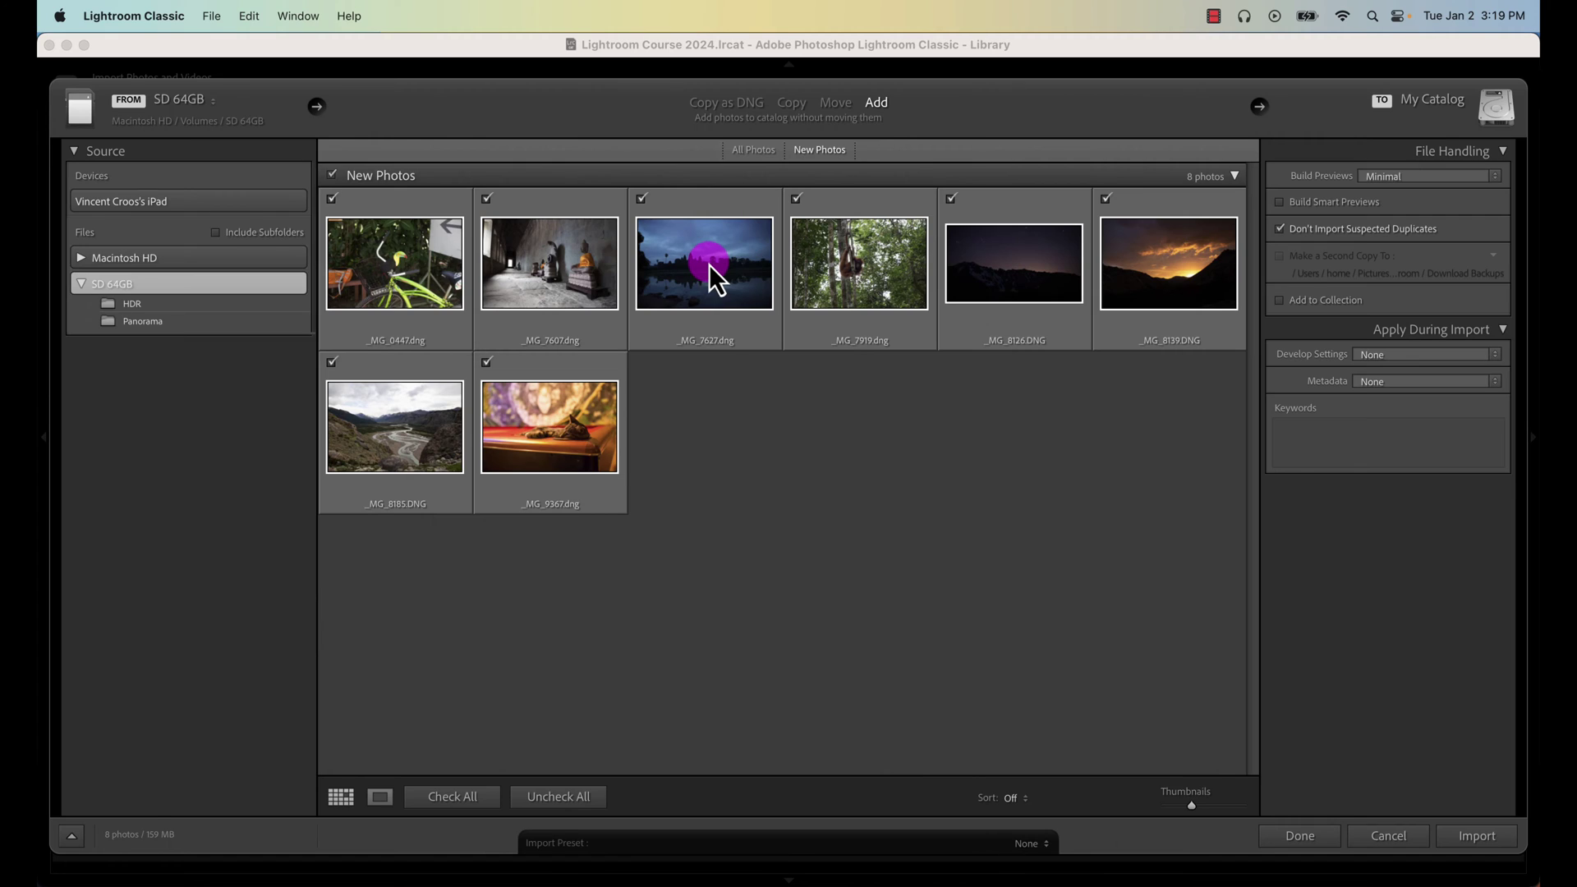
mouse_move(708, 265)
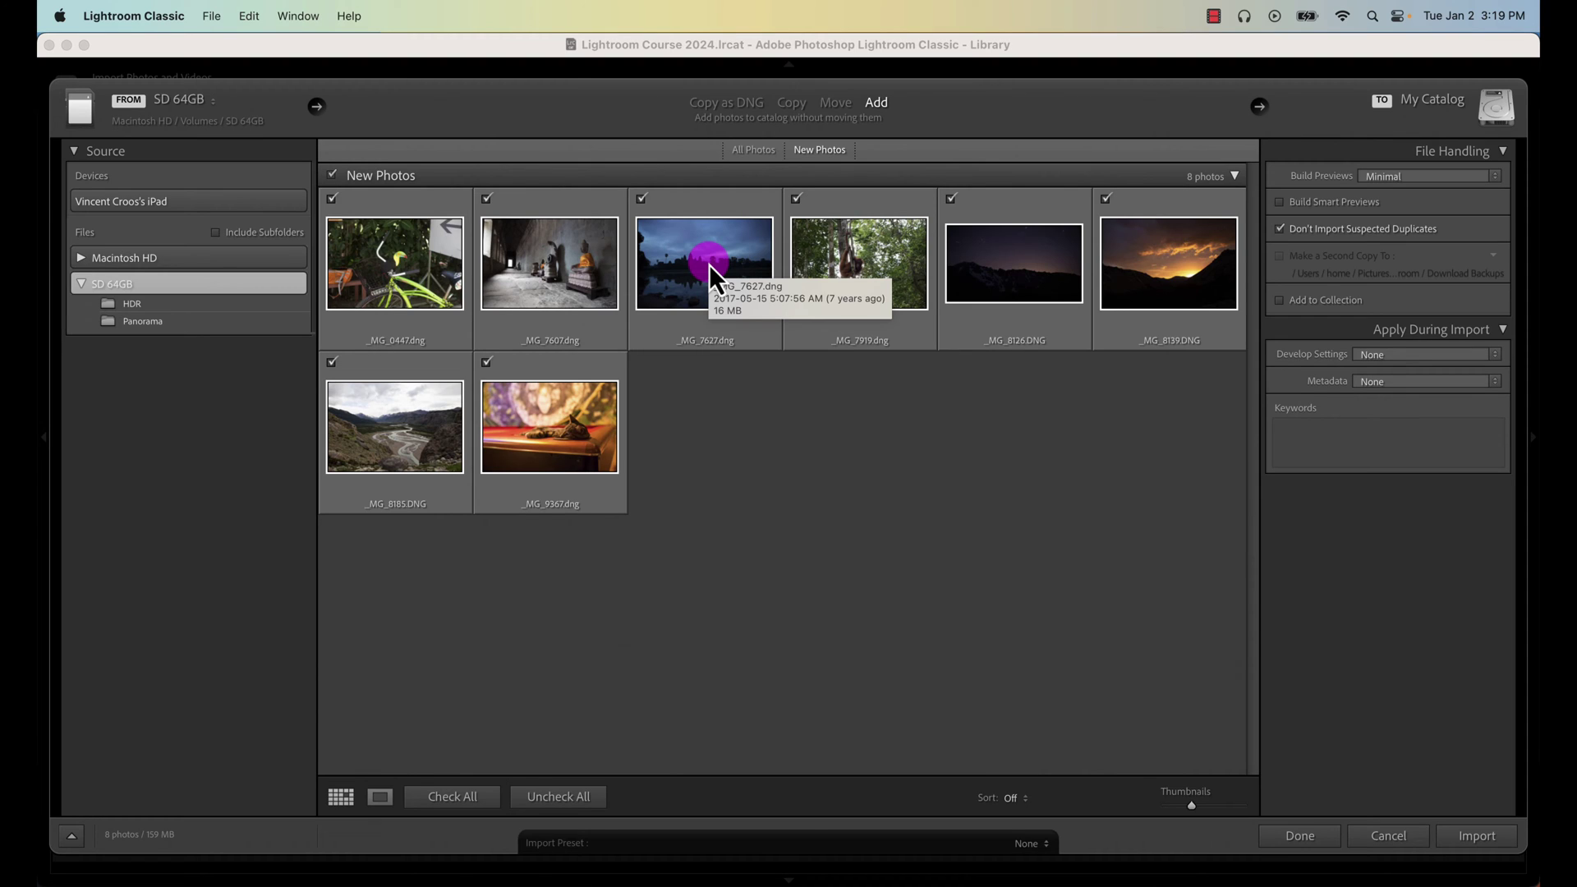
Step: Turn on Include Subfolders so the import lists all 17 card photos
click(230, 235)
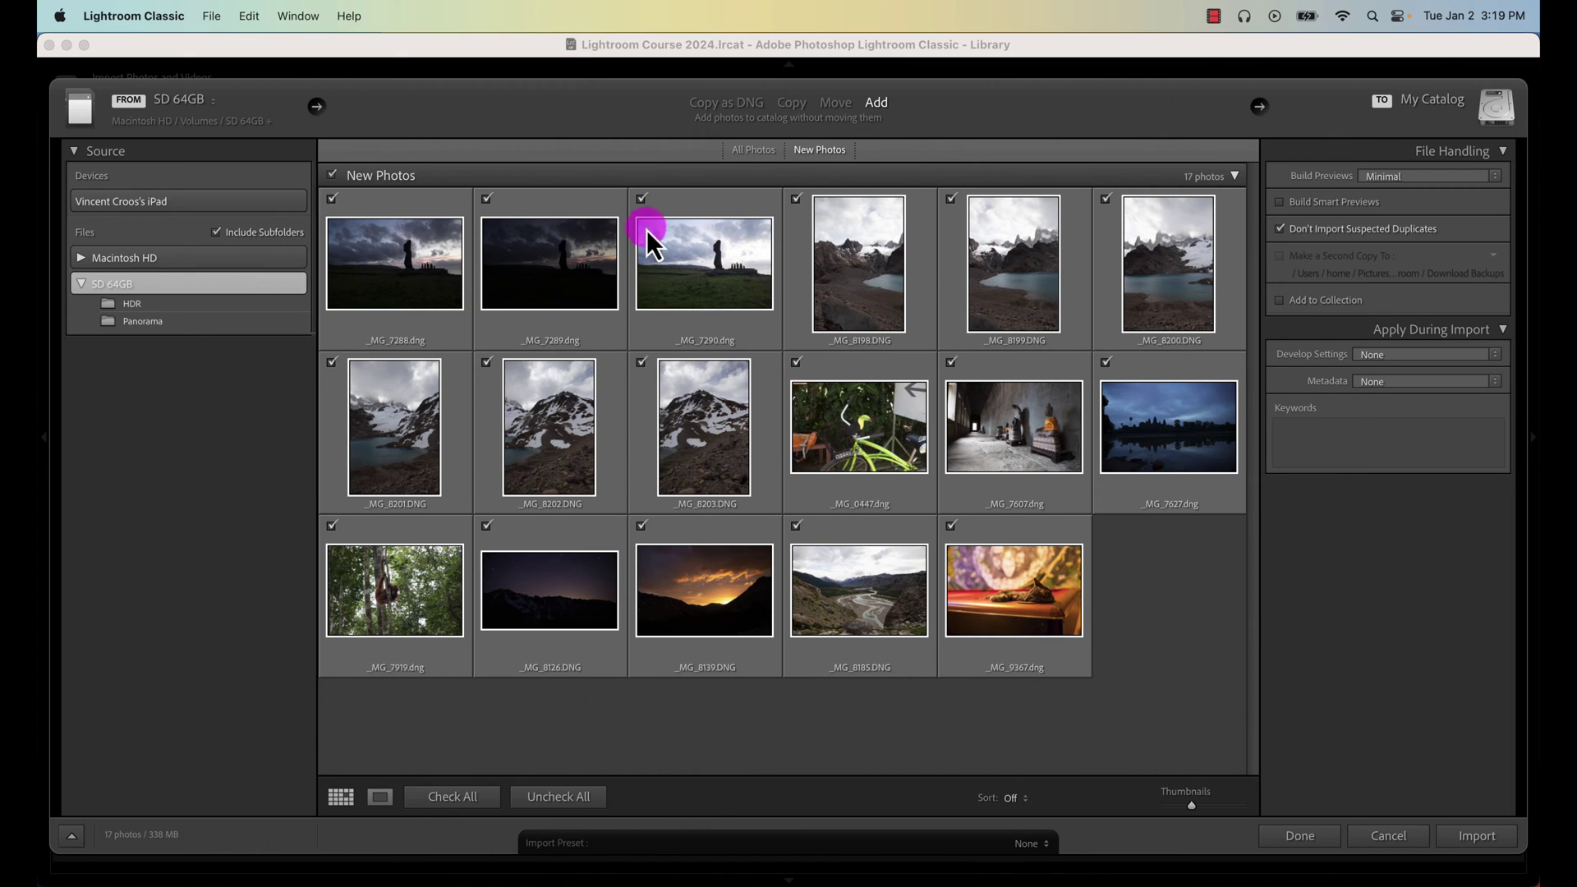
Step: Try Copy as DNG, then settle on plain Copy as the import mode
click(727, 104)
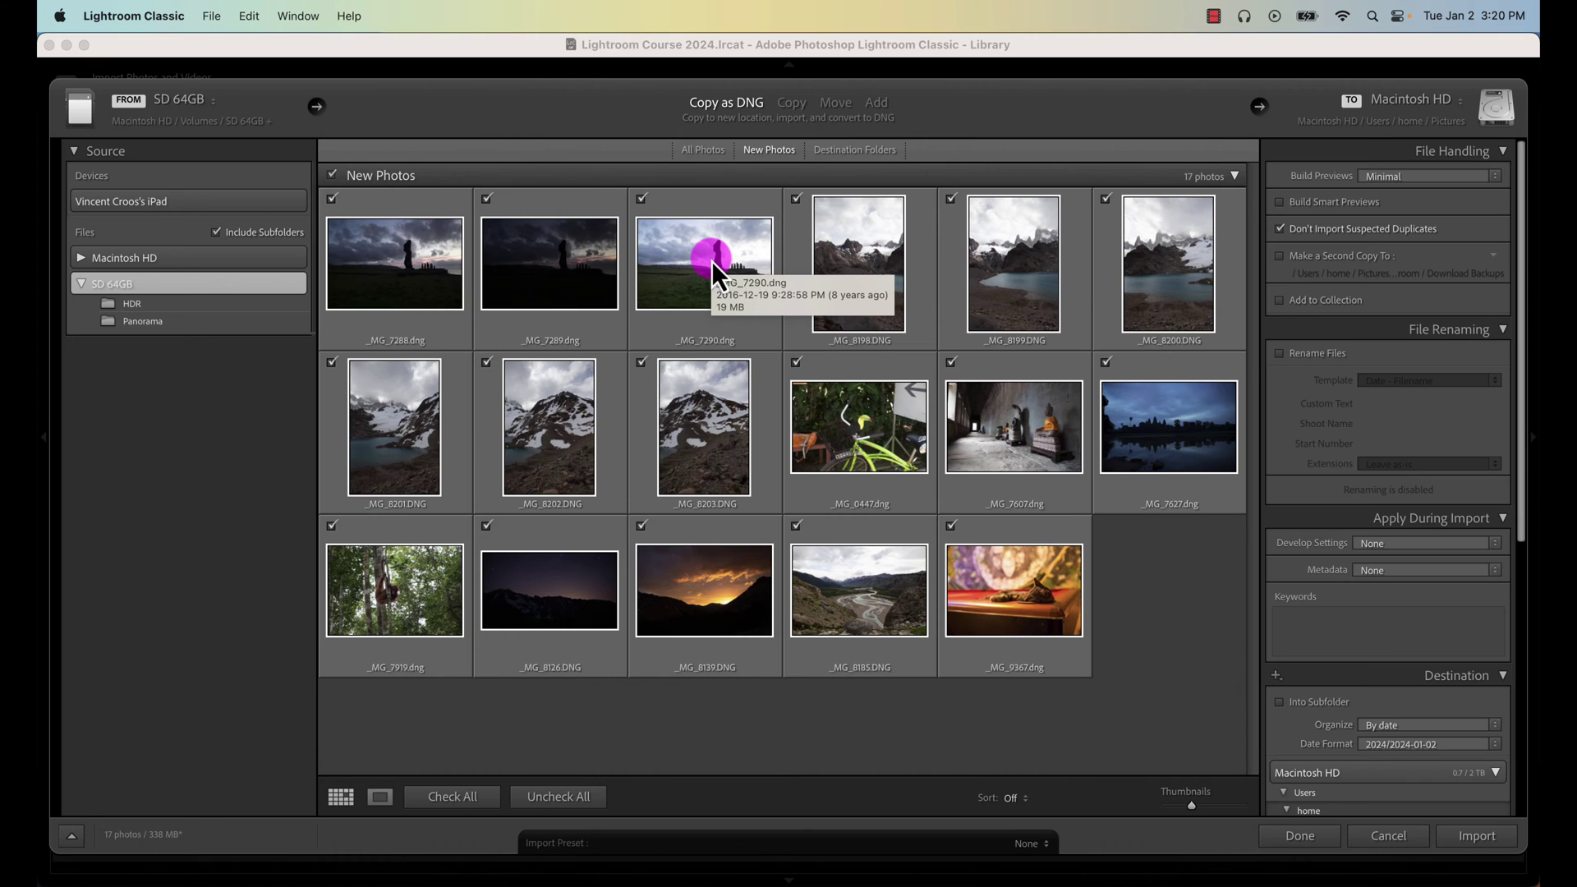
click(790, 105)
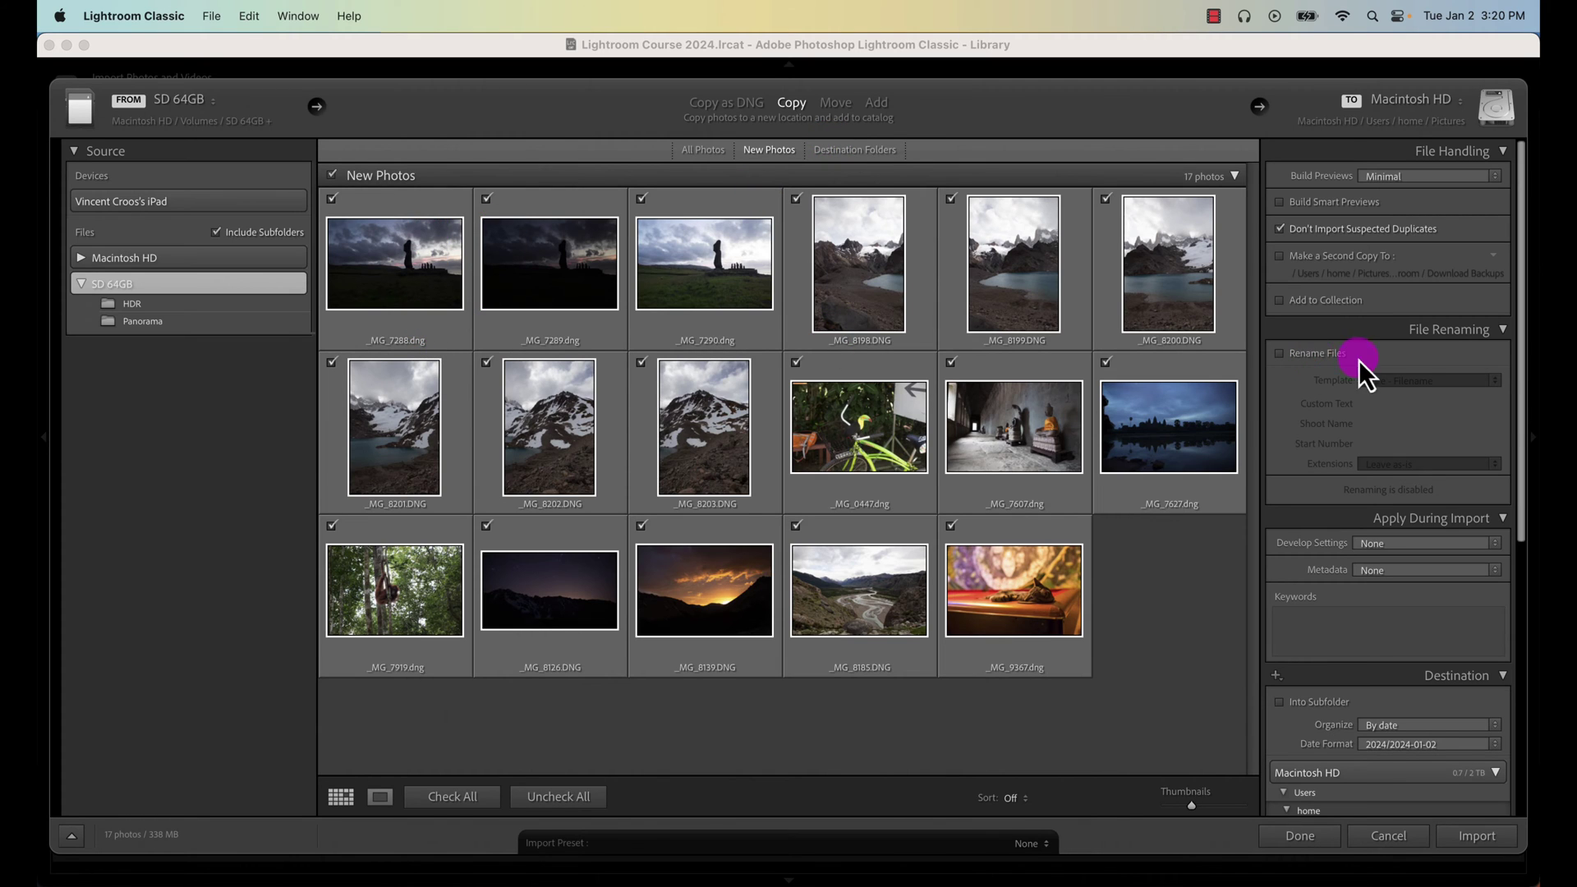
Step: Review the Destination folder tree, then switch the import mode to Move
drag(1523, 354, 1521, 582)
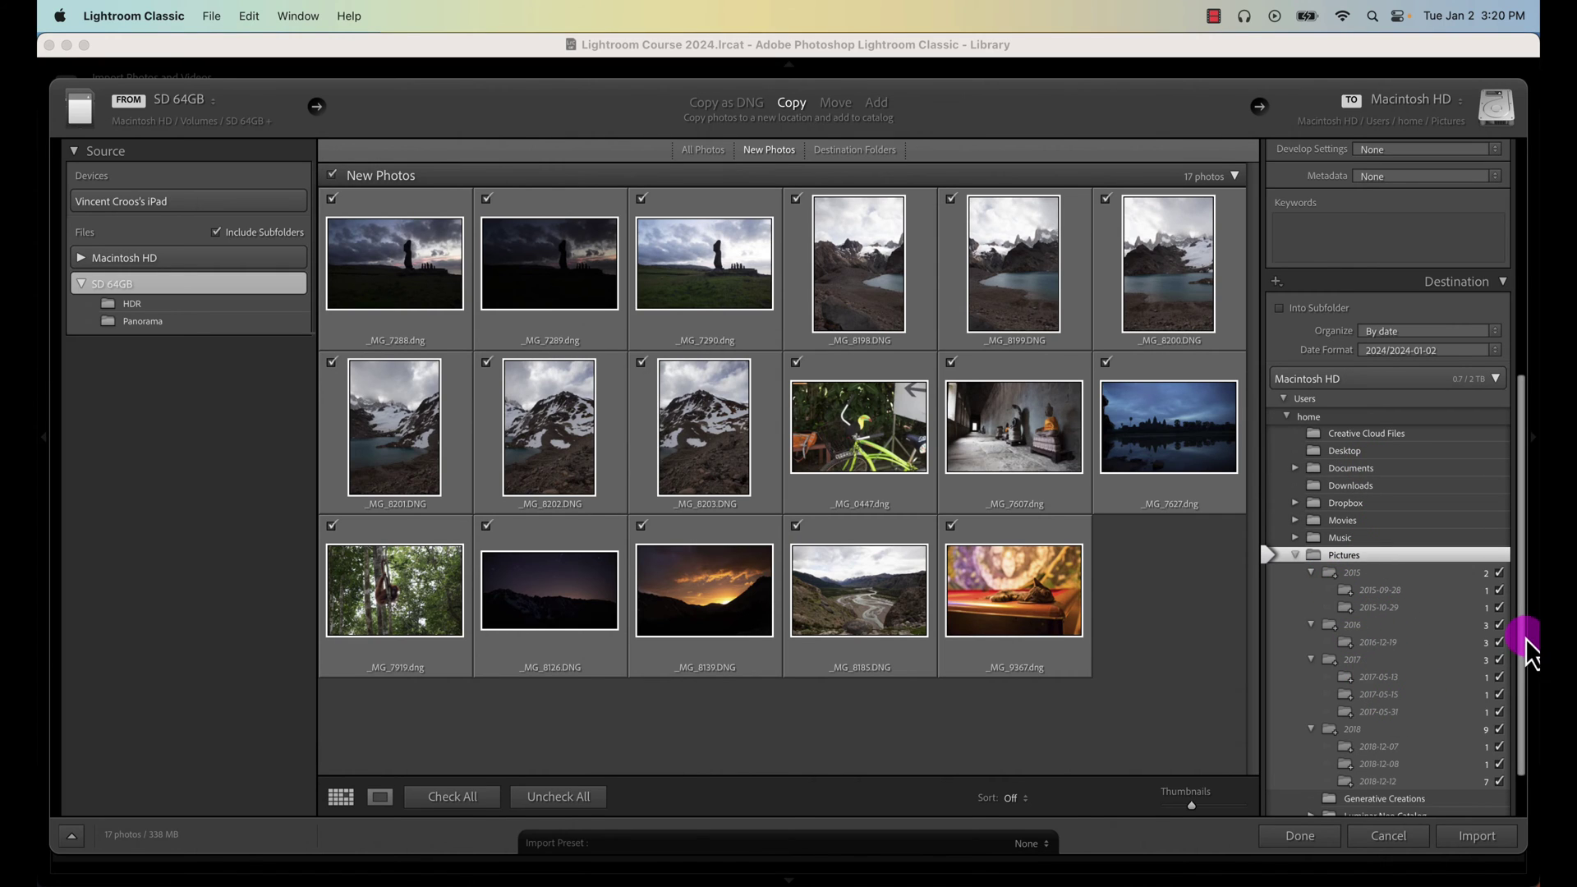
mouse_move(1524, 638)
mouse_down()
mouse_move(1520, 688)
mouse_move(1507, 617)
mouse_up()
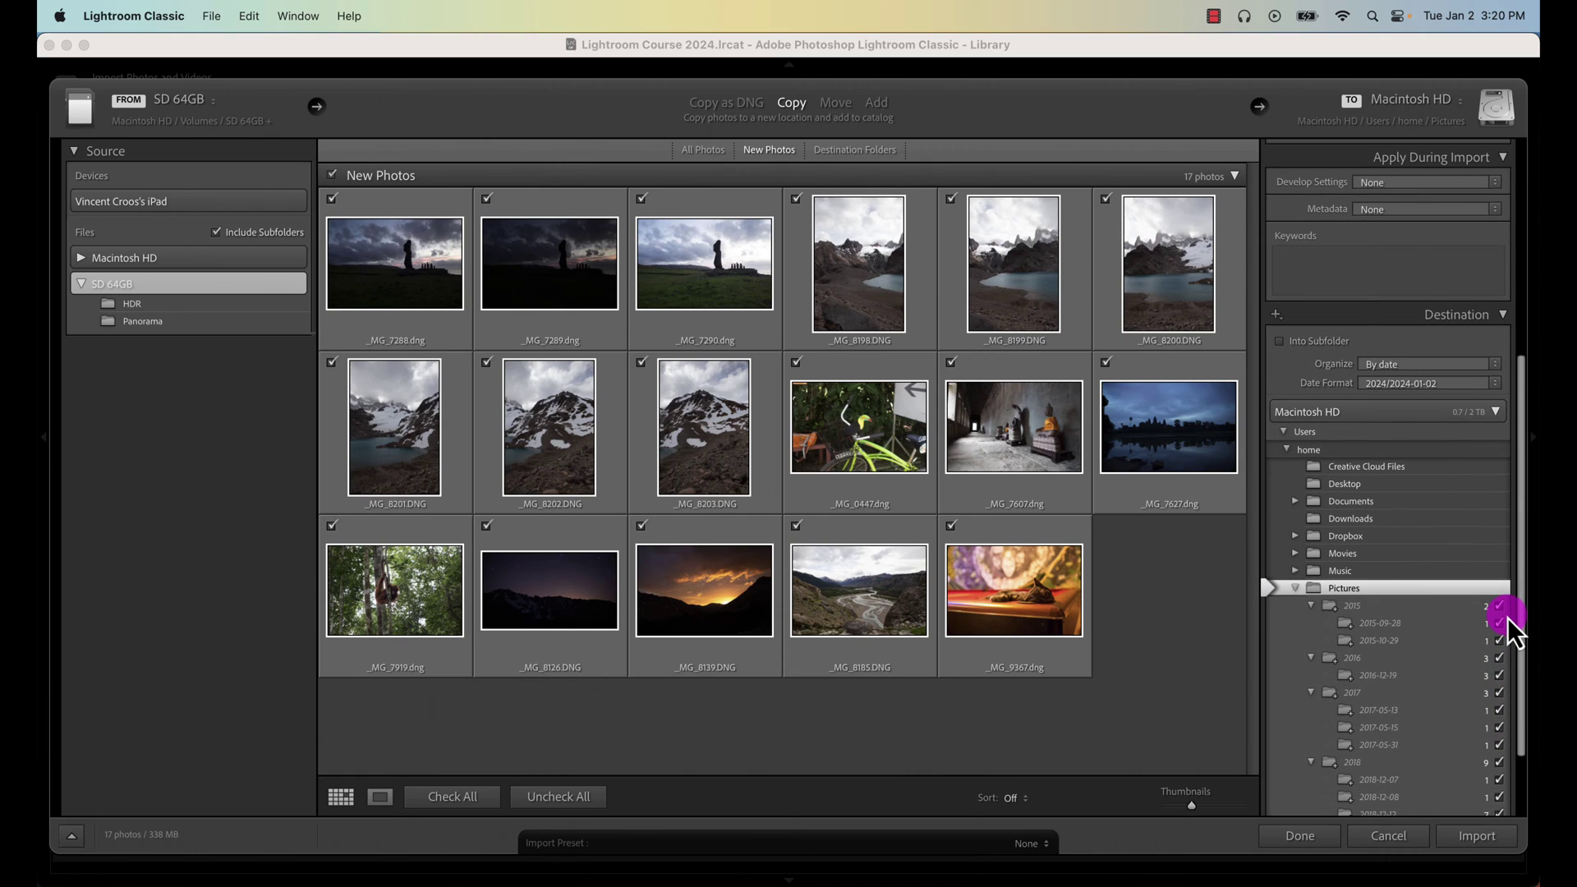
scroll(1506, 618, down, 3)
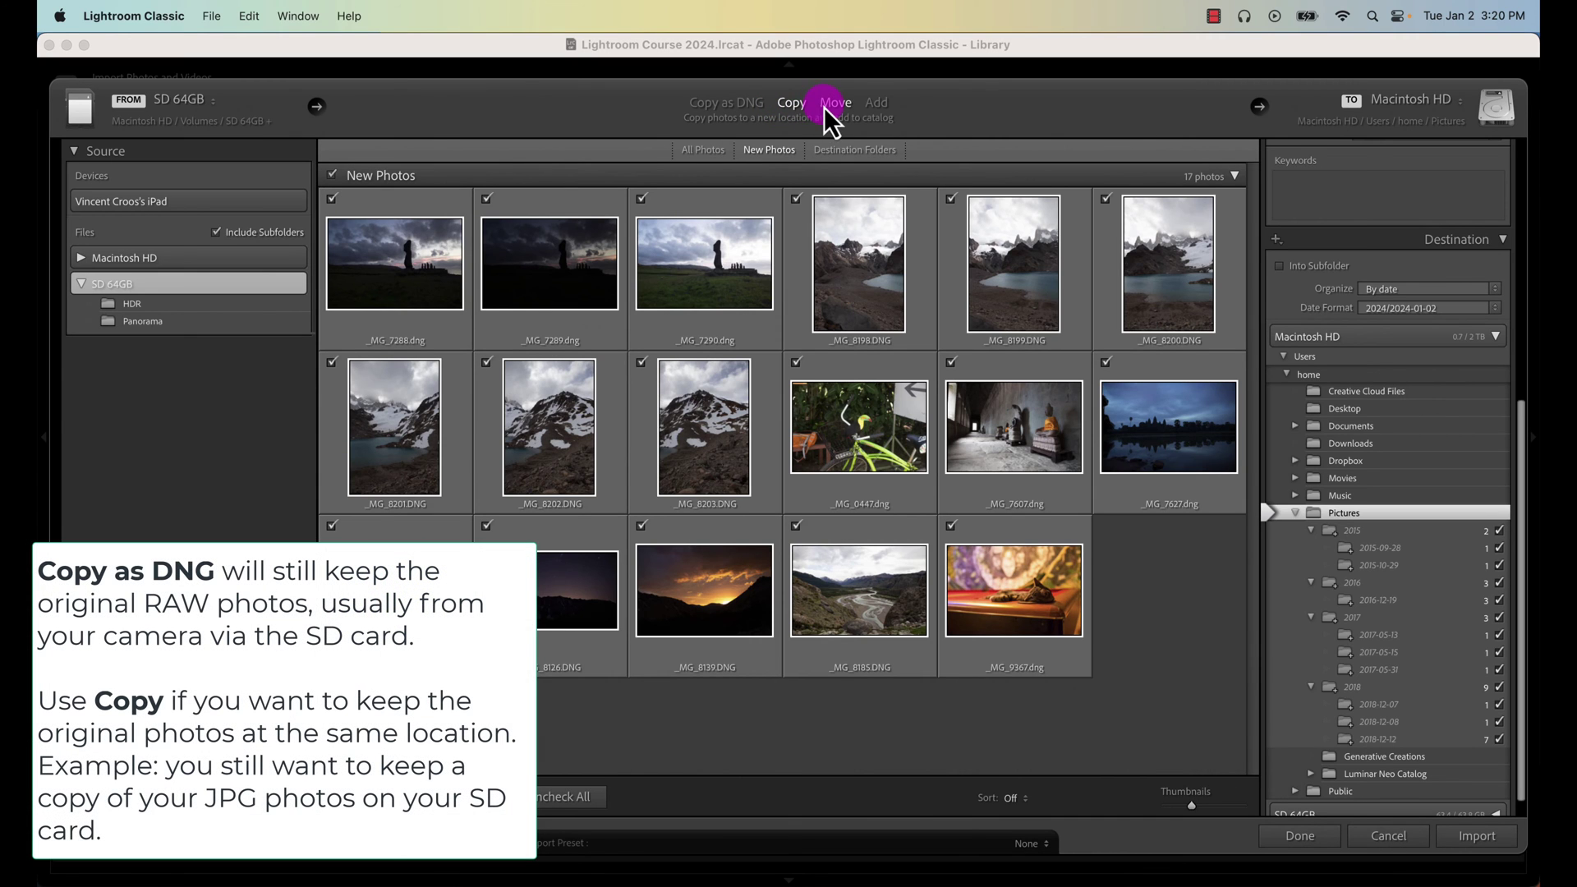
click(843, 106)
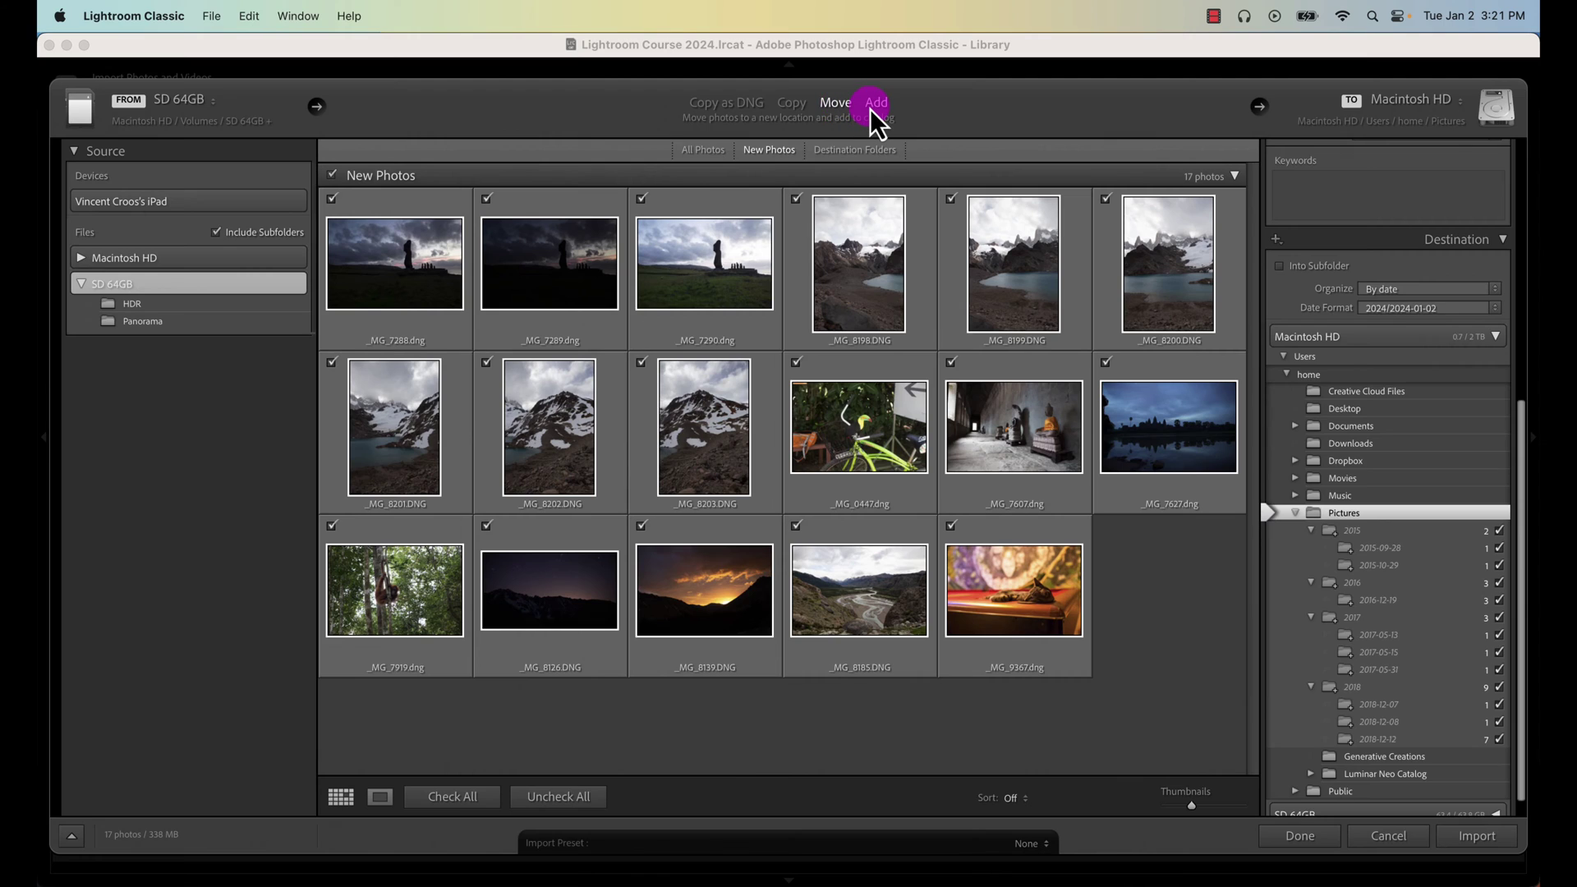
Step: Switch through Add and Move to Copy as DNG, then review the Destination folders
click(876, 102)
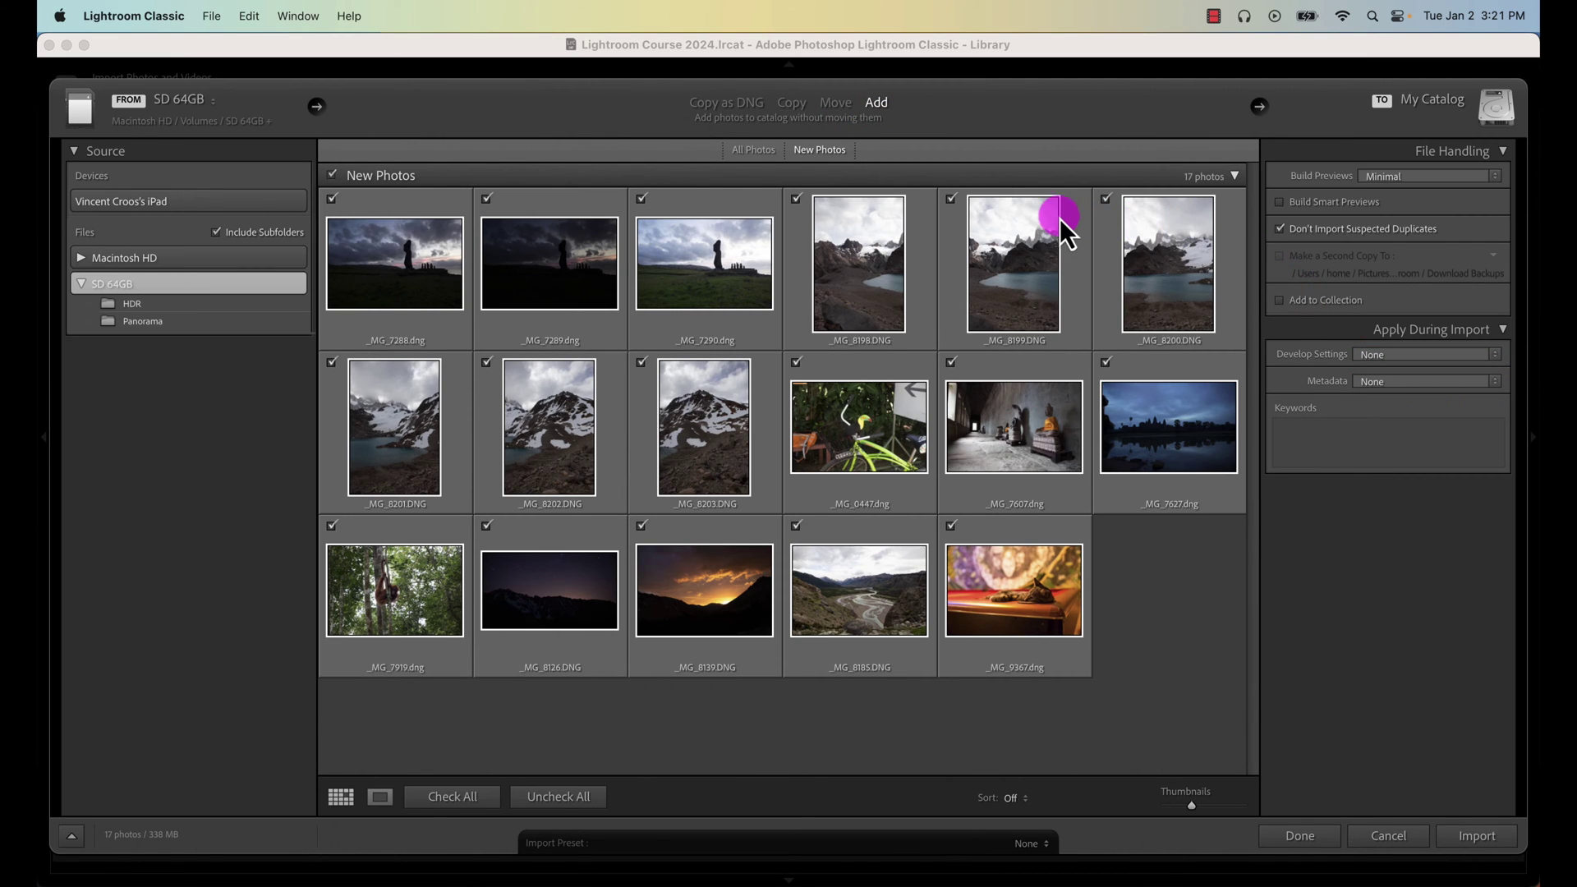
click(836, 103)
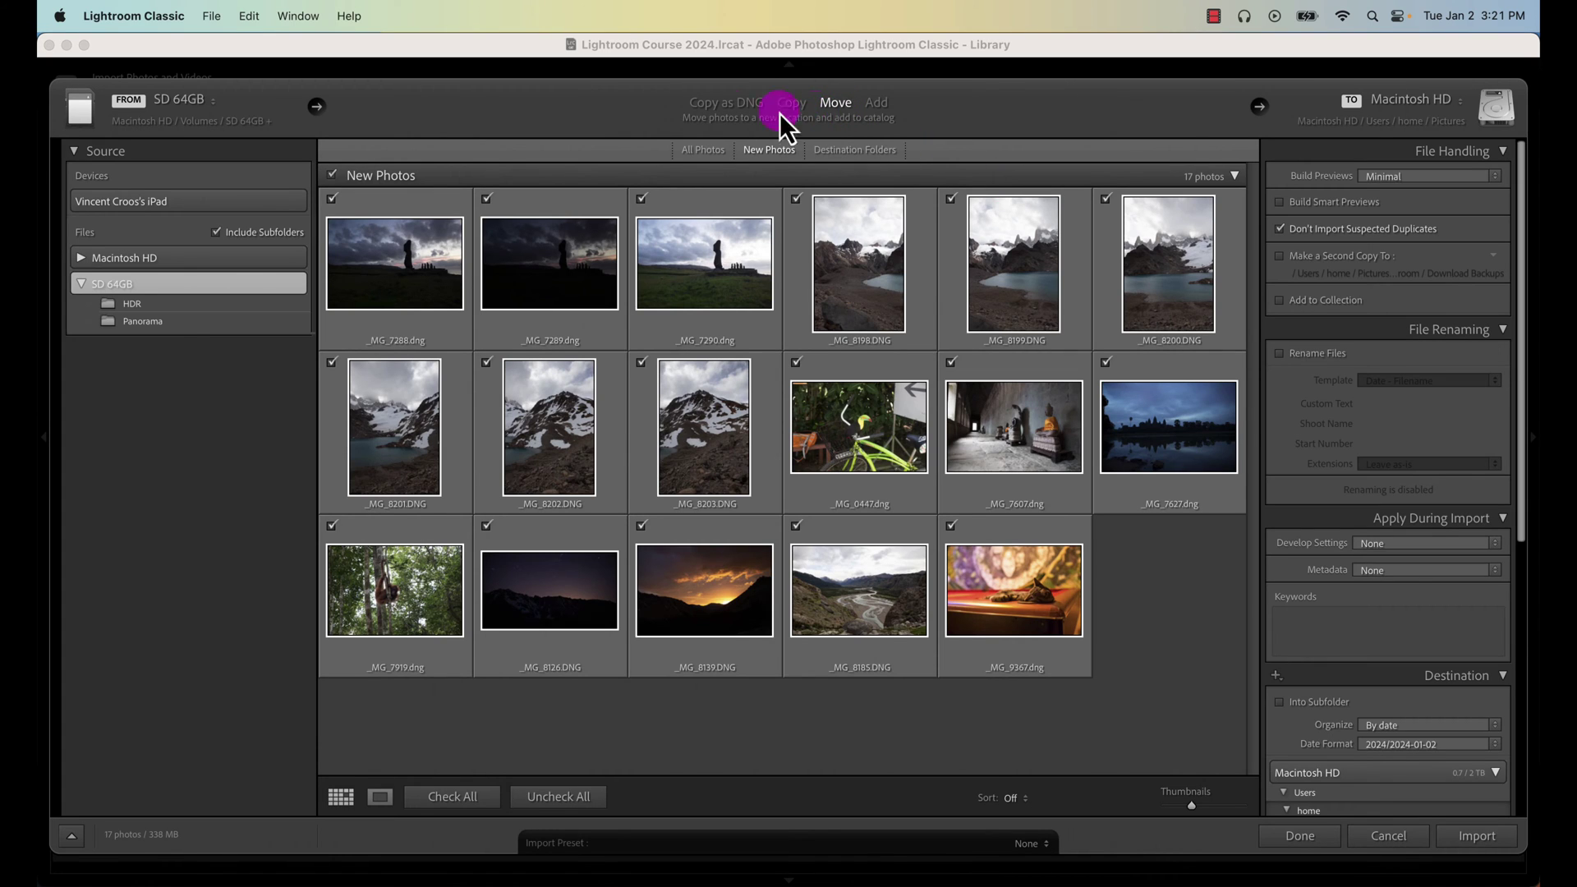
click(728, 103)
drag(1527, 370, 1520, 620)
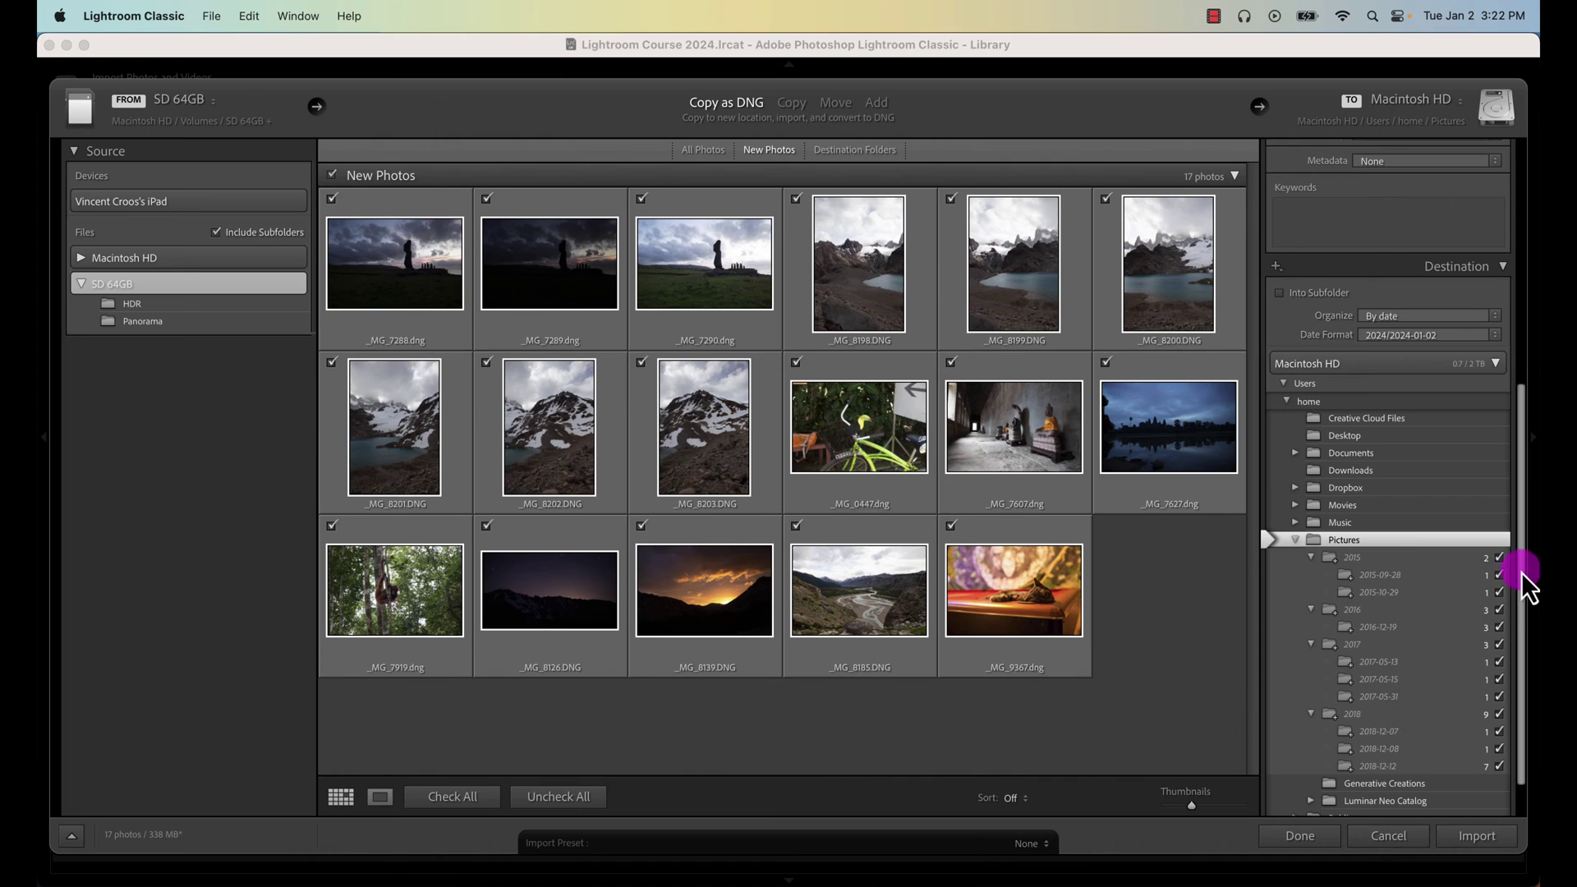
scroll(1519, 593, down, 2)
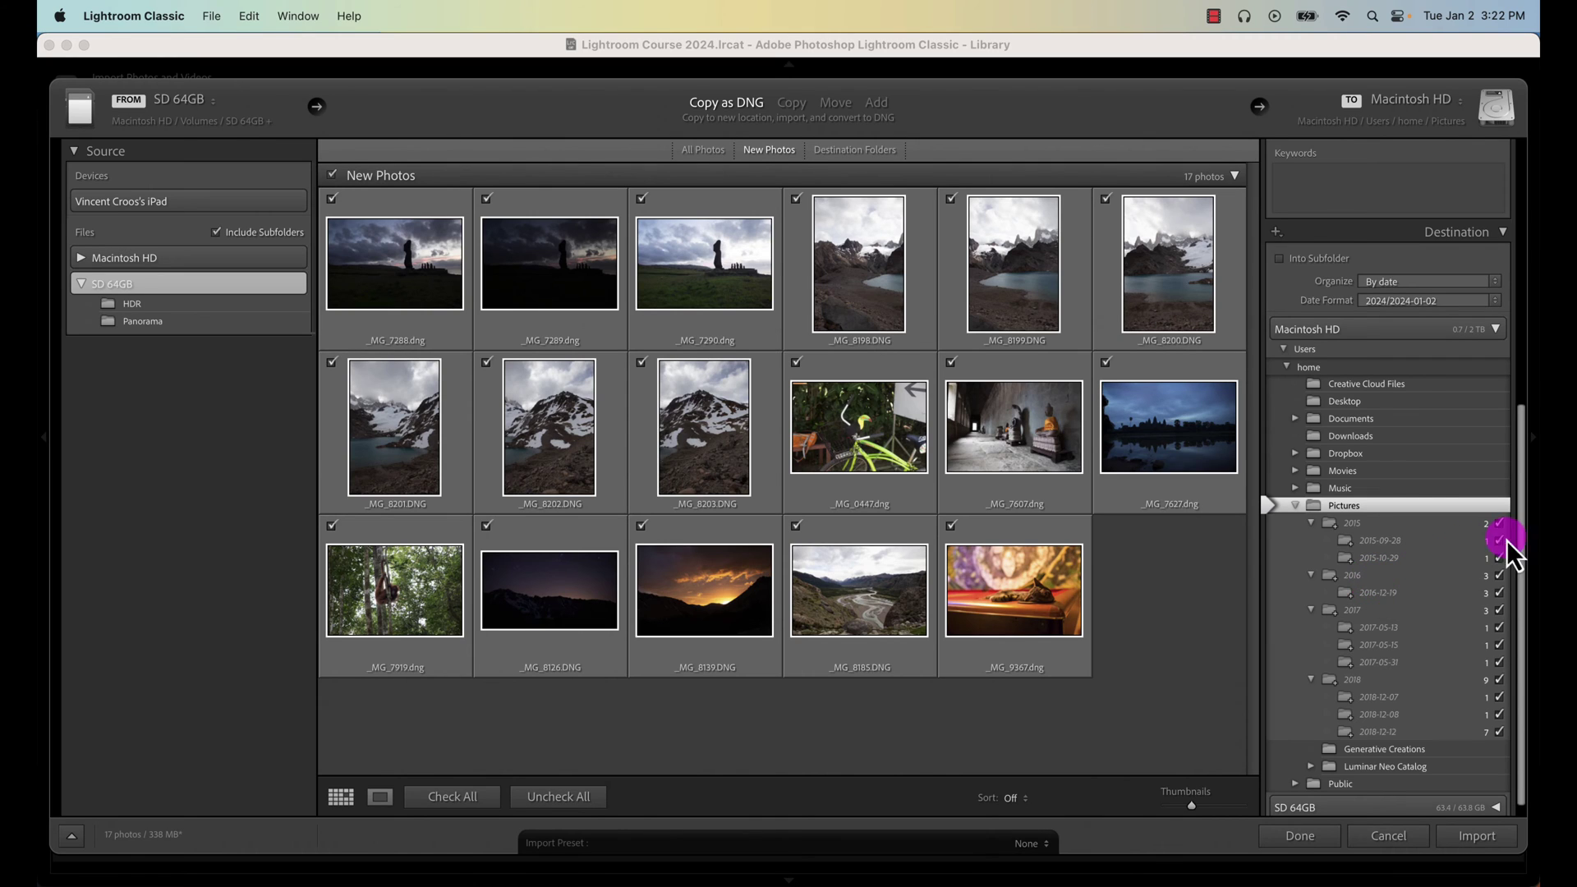
Step: Send imports into a subfolder named 'Argetn', then correct the typo in its name
drag(1522, 538, 1507, 437)
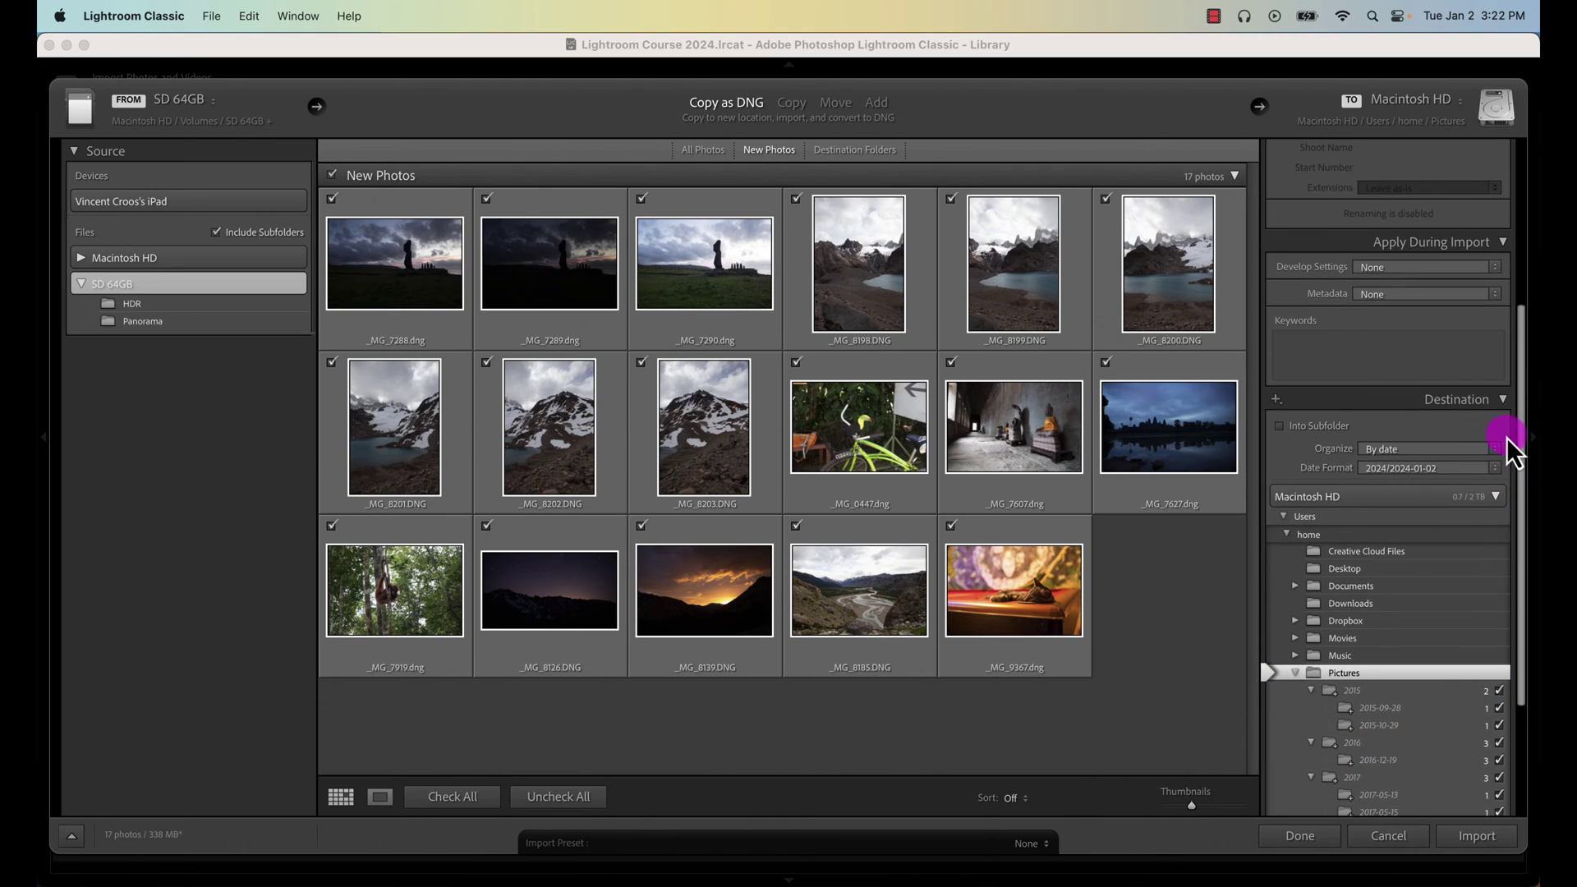
click(1280, 427)
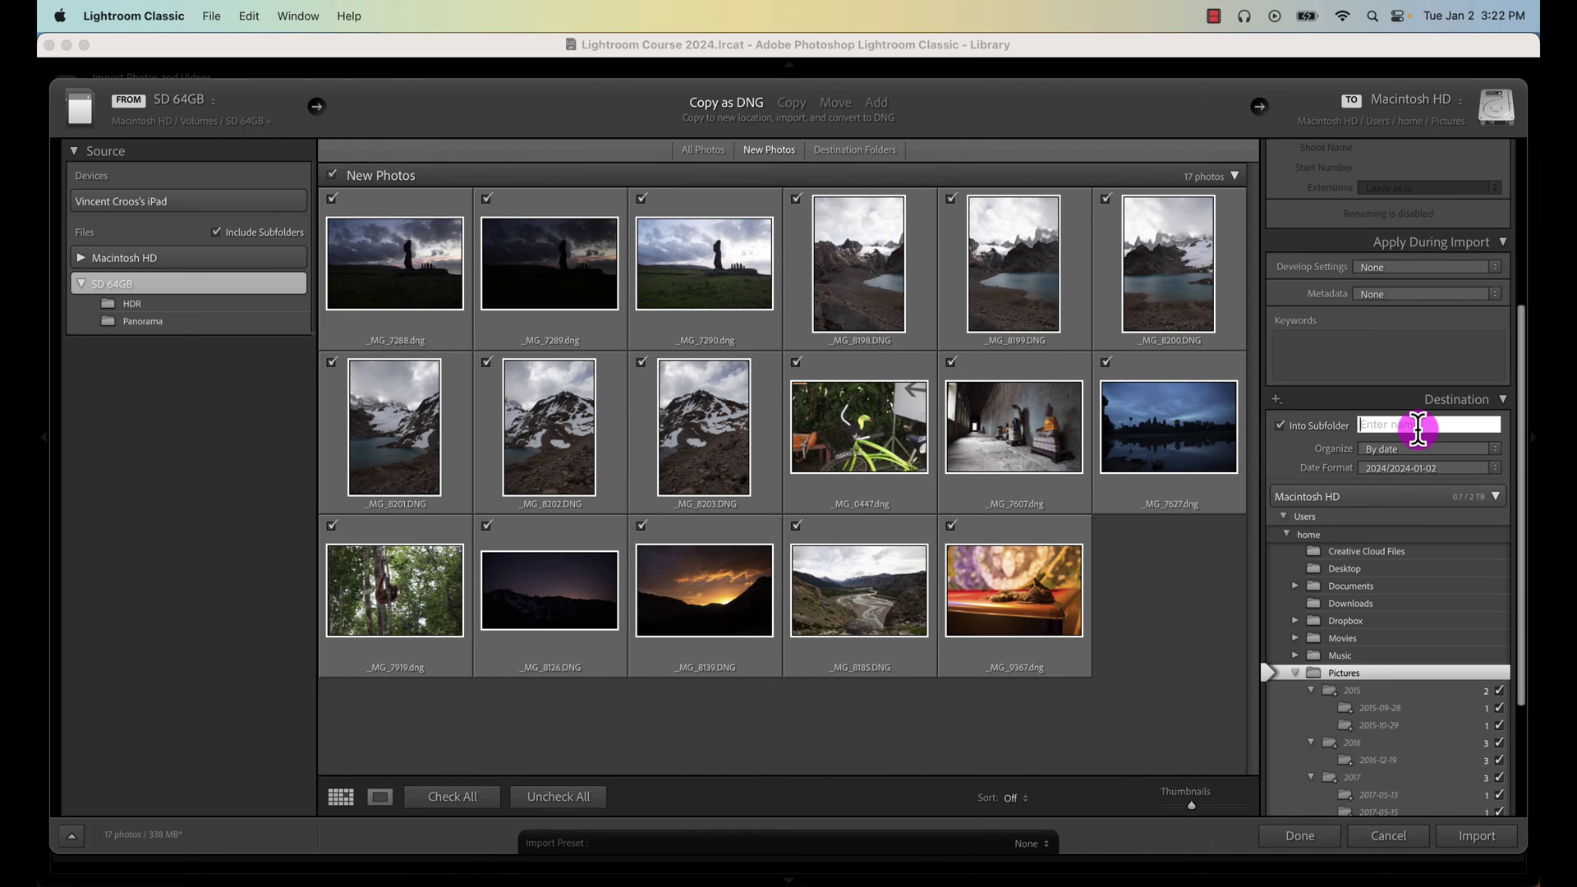
click(1418, 428)
text(Argetn)
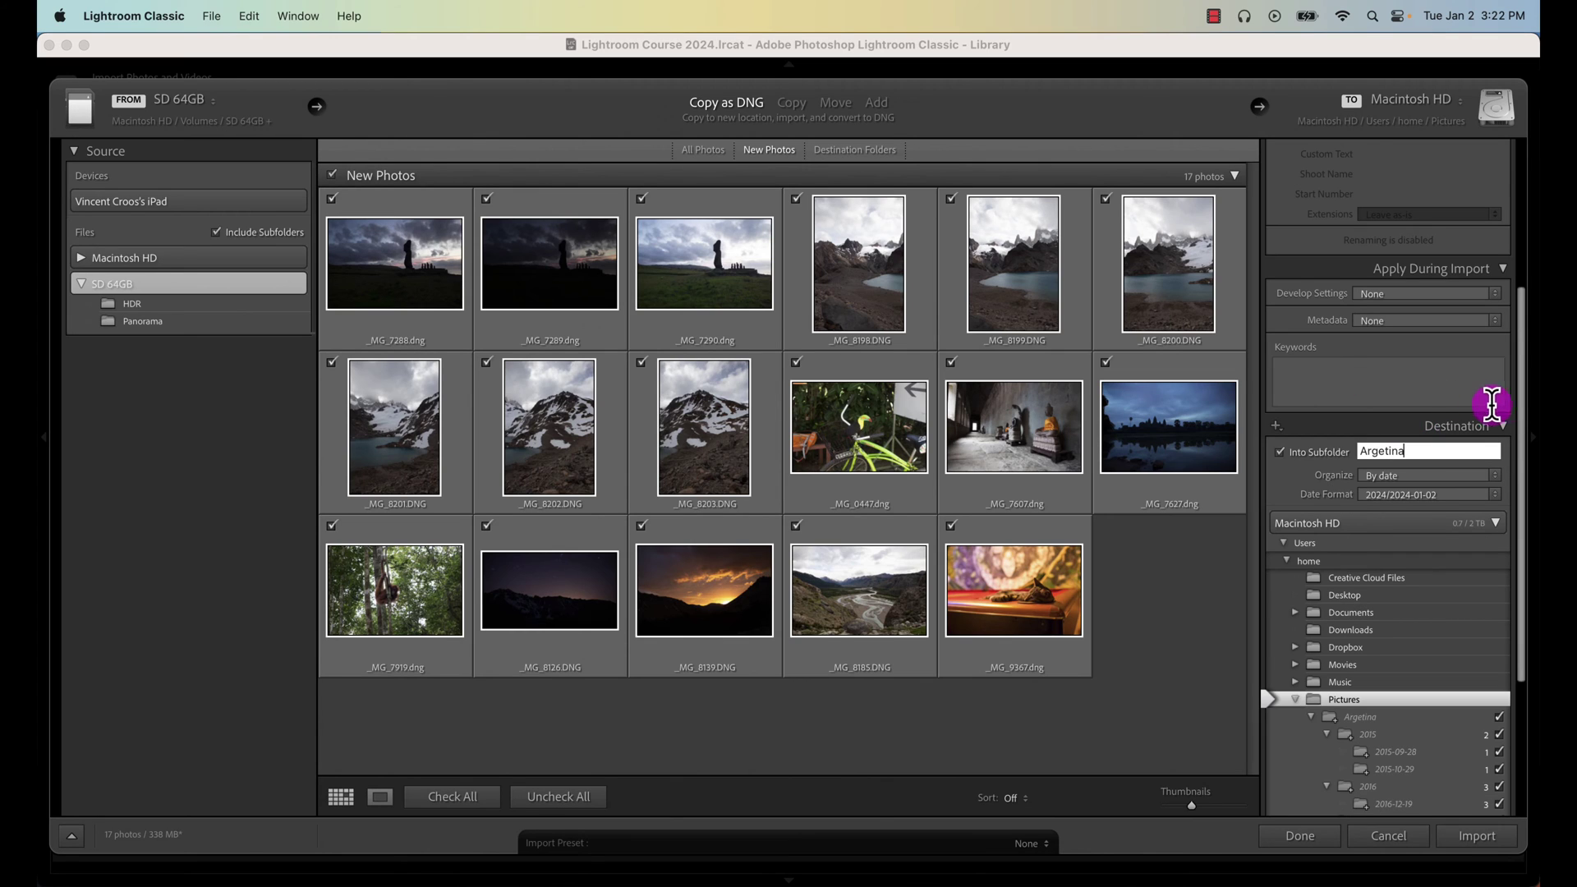
drag(1523, 401, 1520, 430)
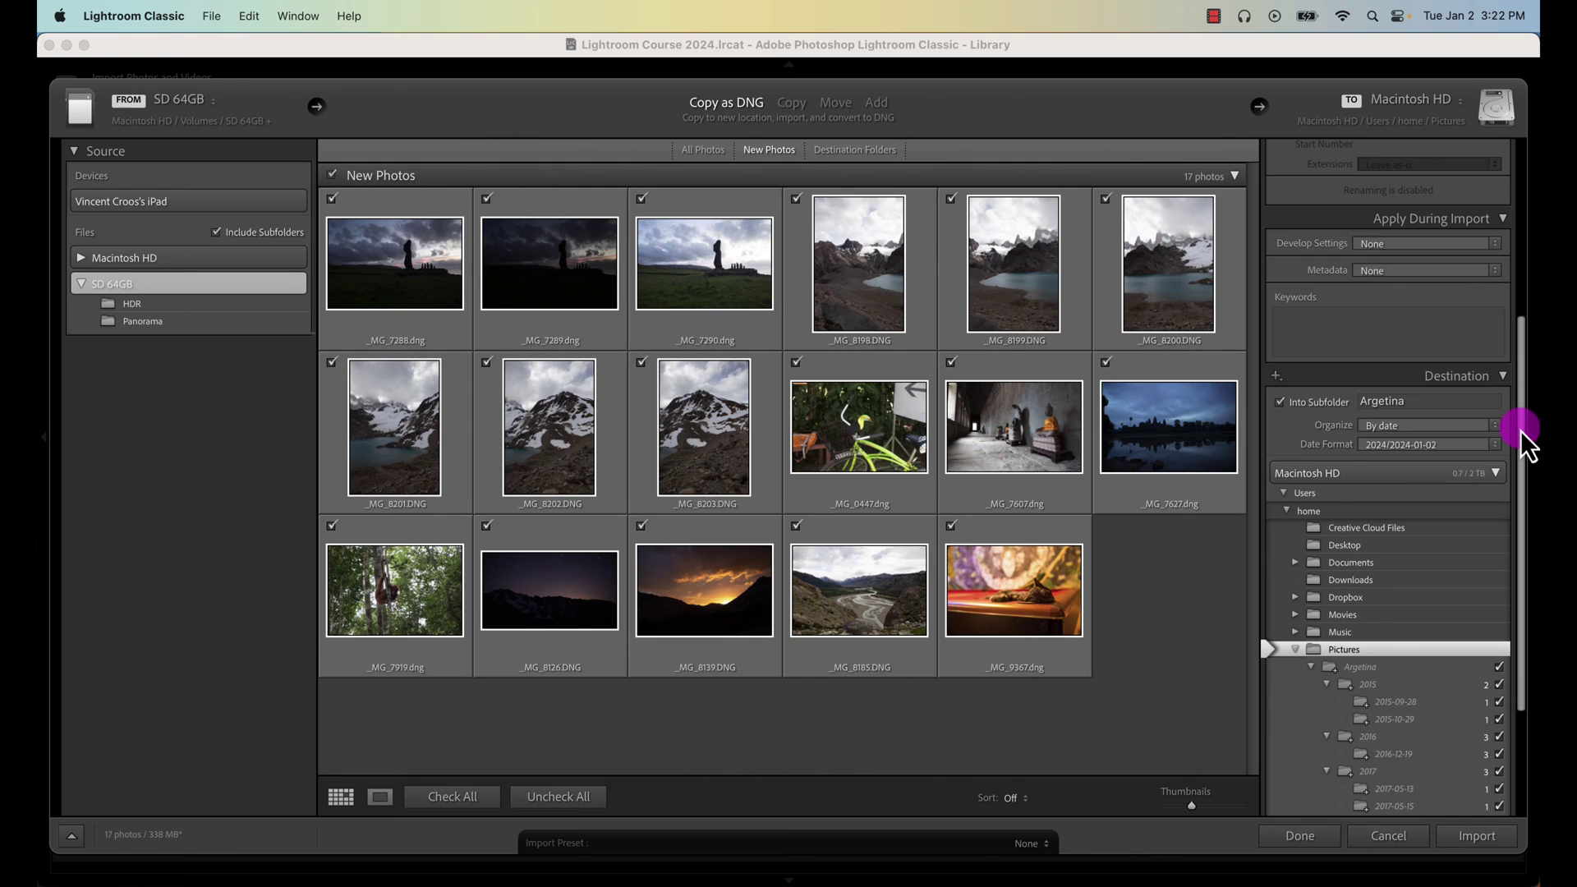
drag(1520, 431, 1522, 518)
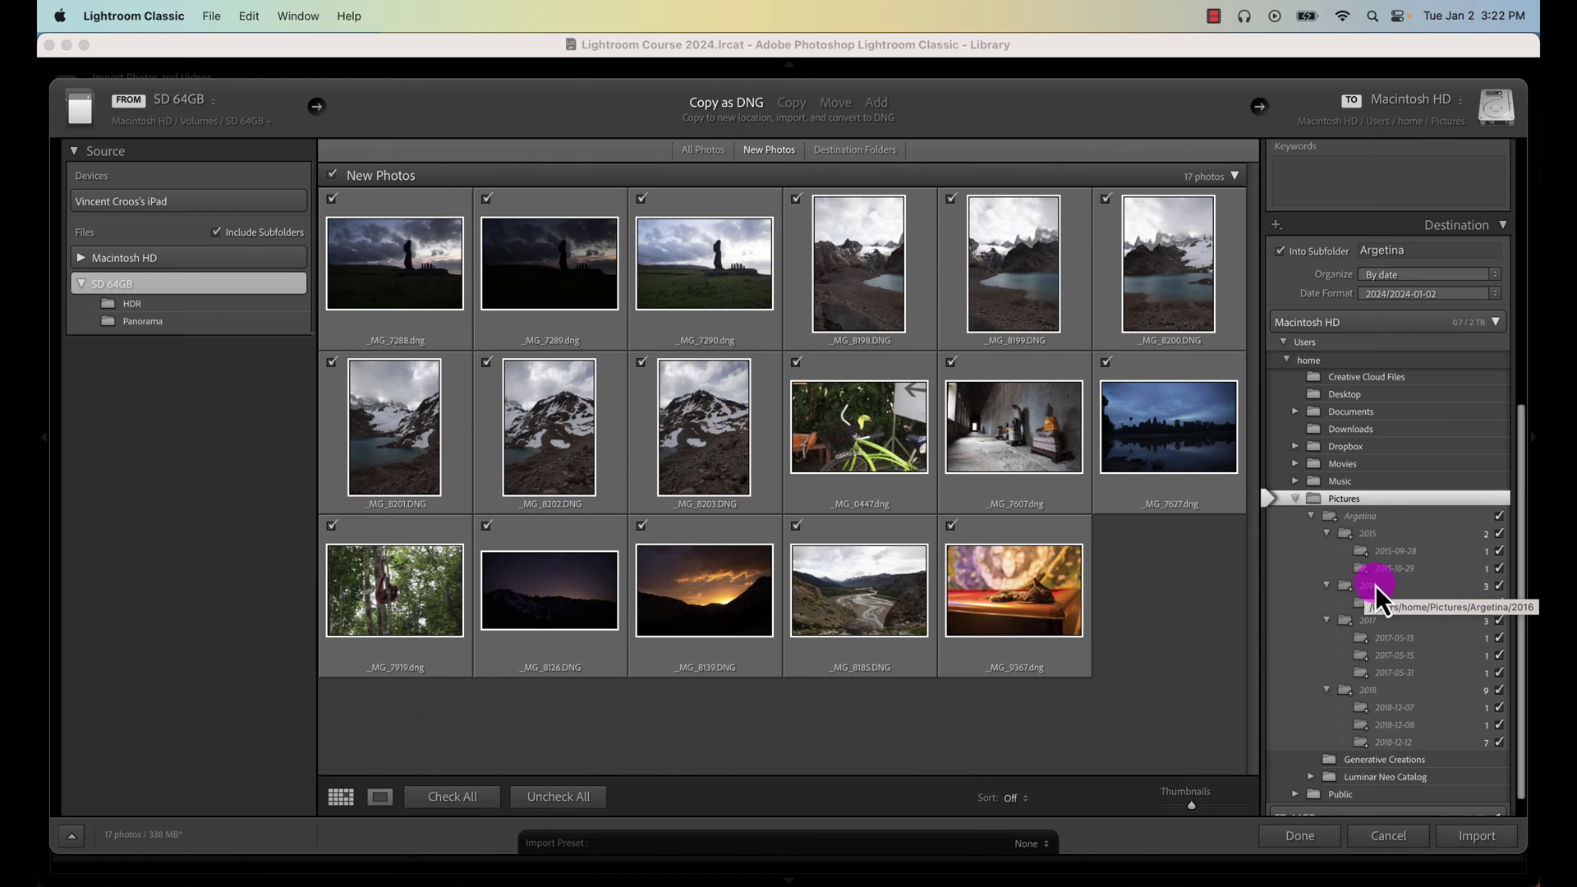
click(1389, 249)
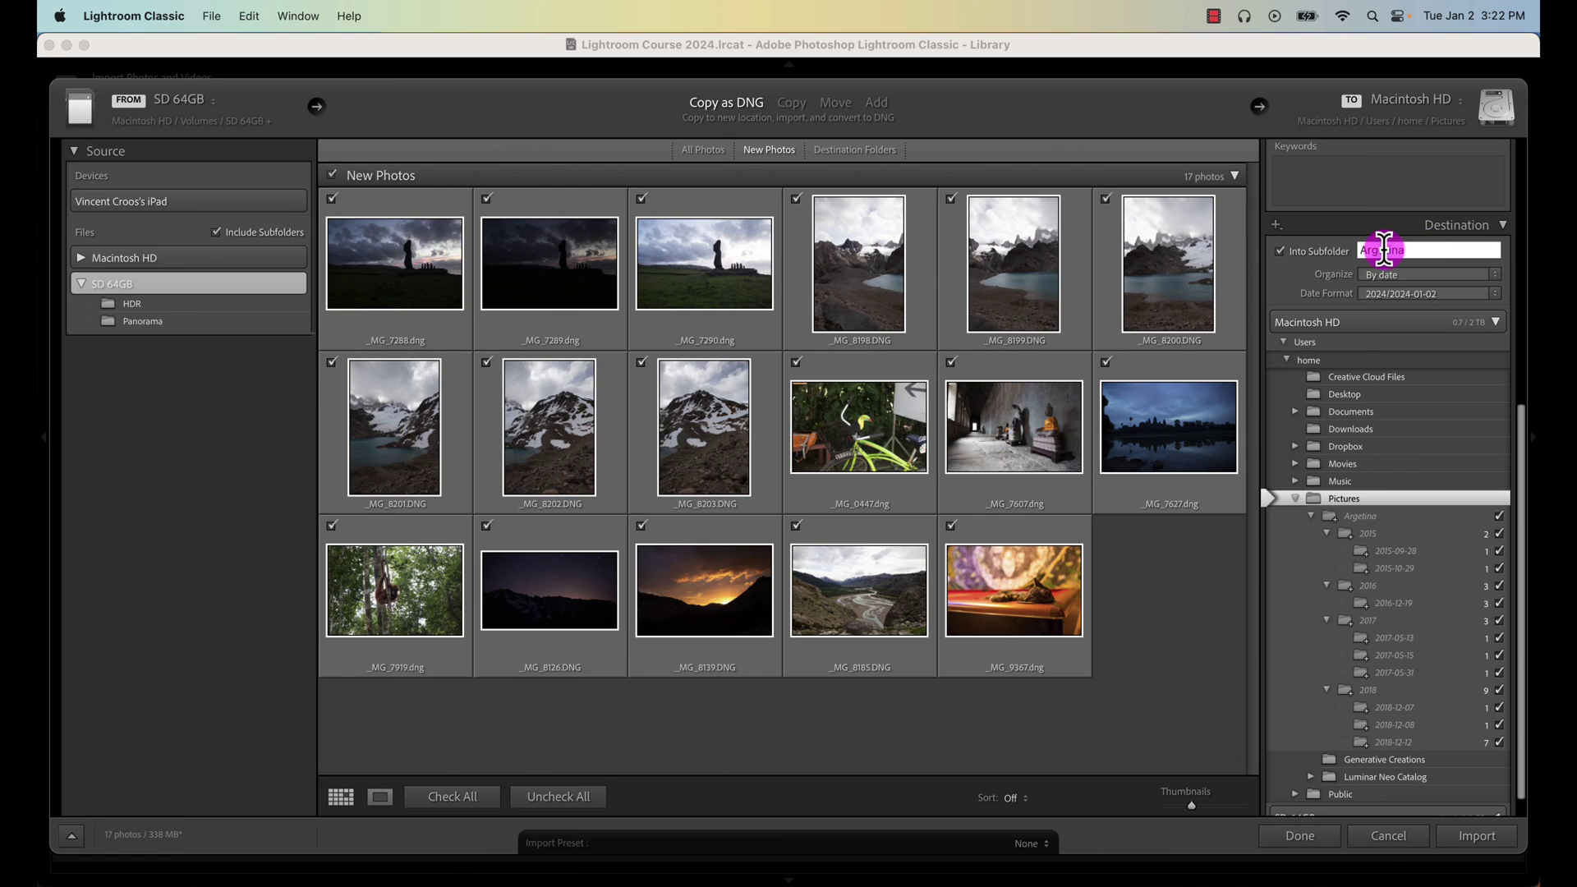
click(1423, 250)
text(n)
scroll(1423, 255, up, 5)
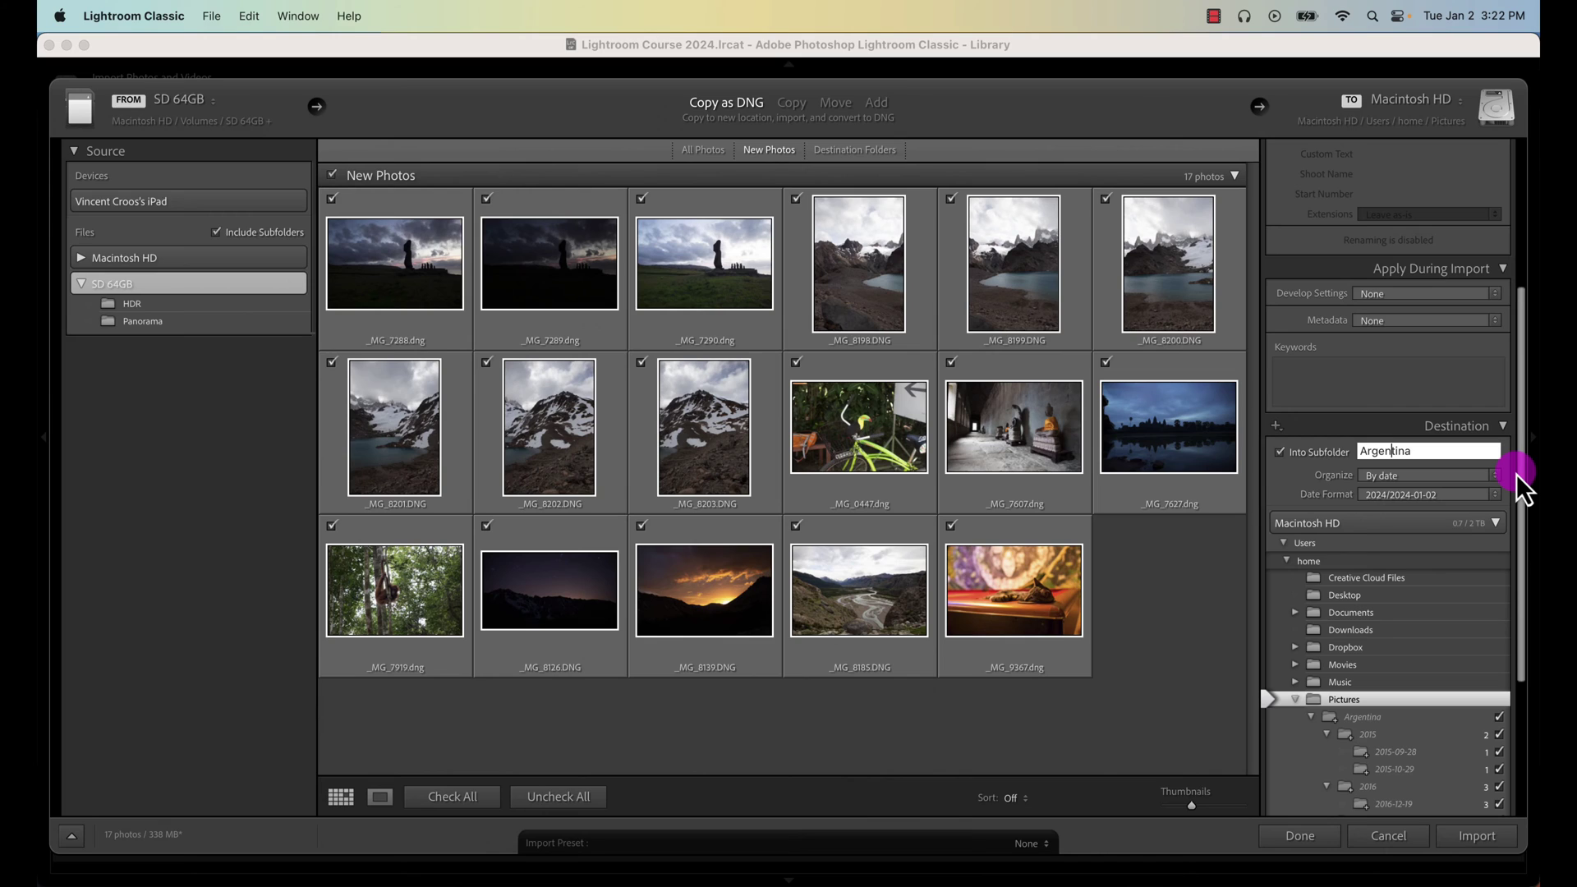
Step: Keep the Organize option set to By date
drag(1521, 476, 1528, 500)
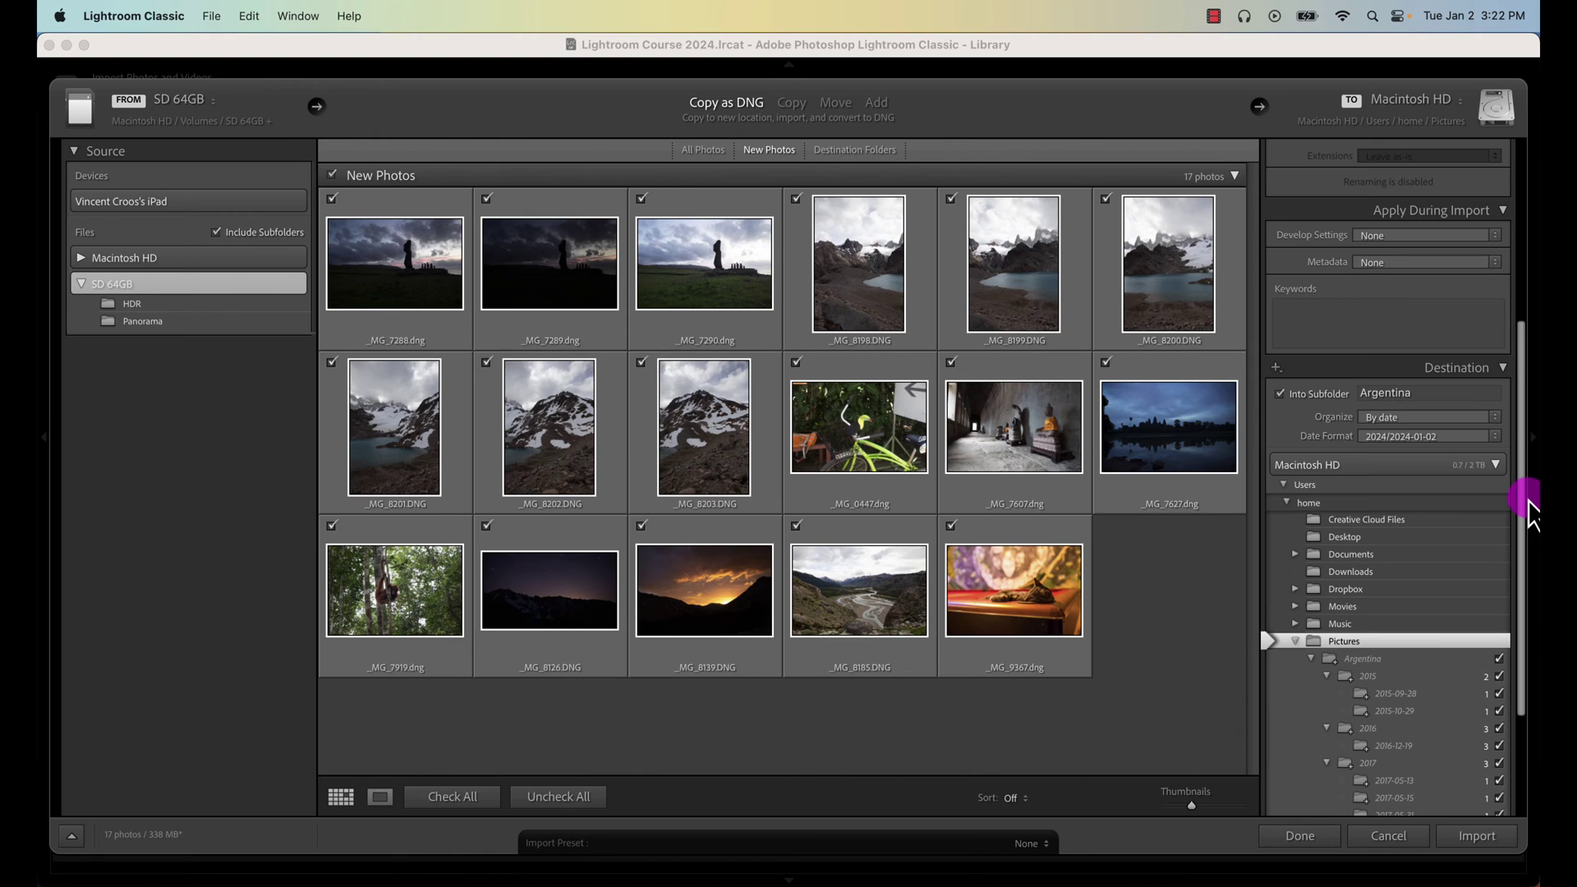
drag(1528, 501, 1527, 499)
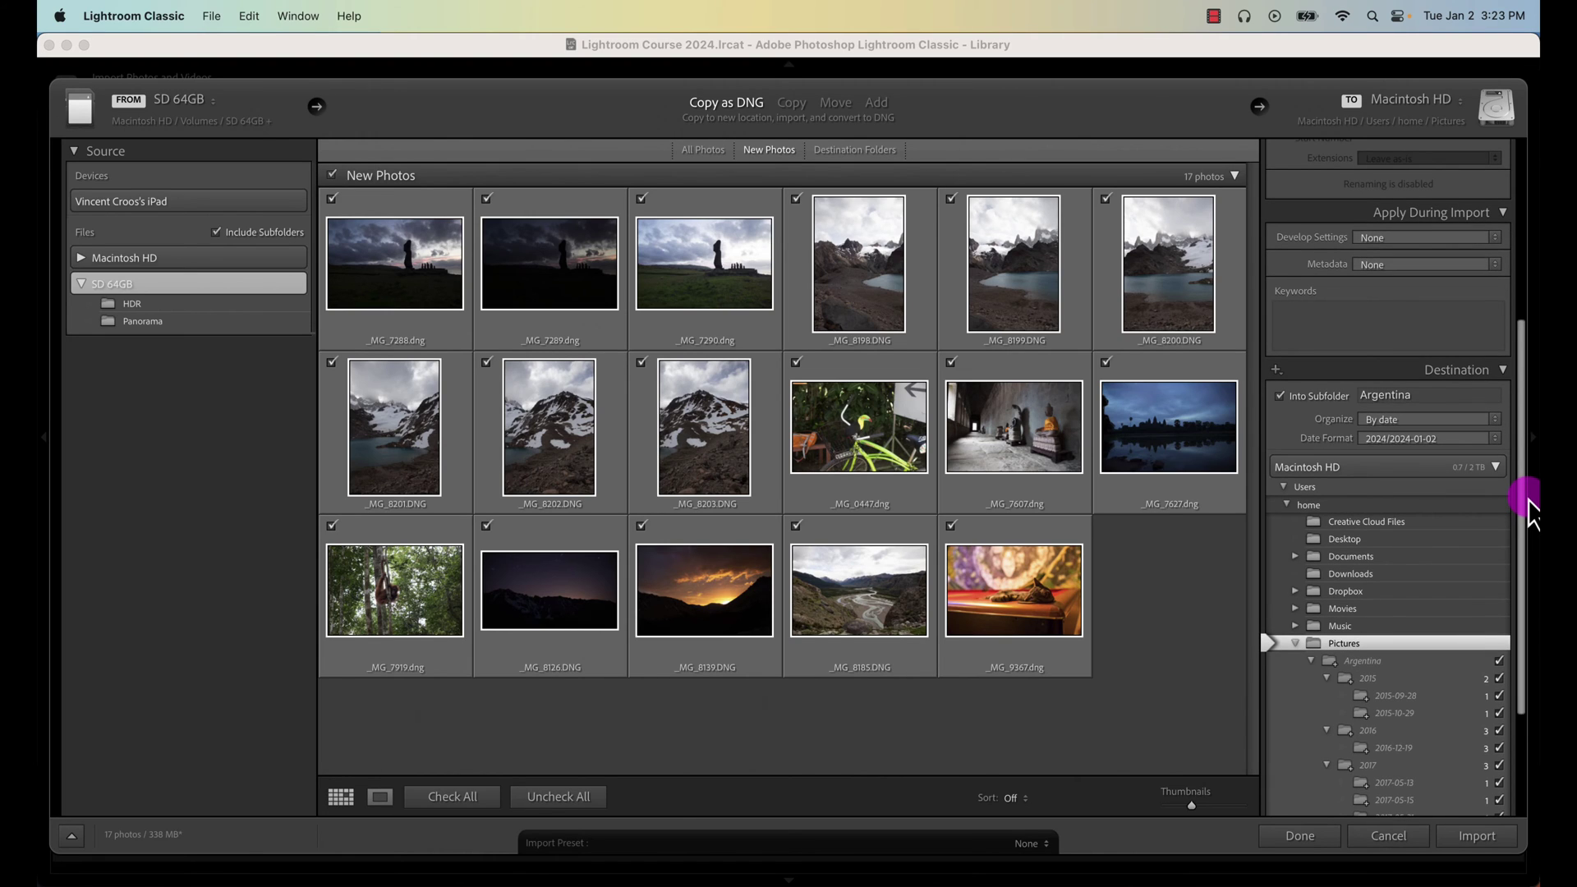
mouse_move(1527, 498)
mouse_down()
mouse_move(1524, 558)
mouse_move(1520, 472)
mouse_up()
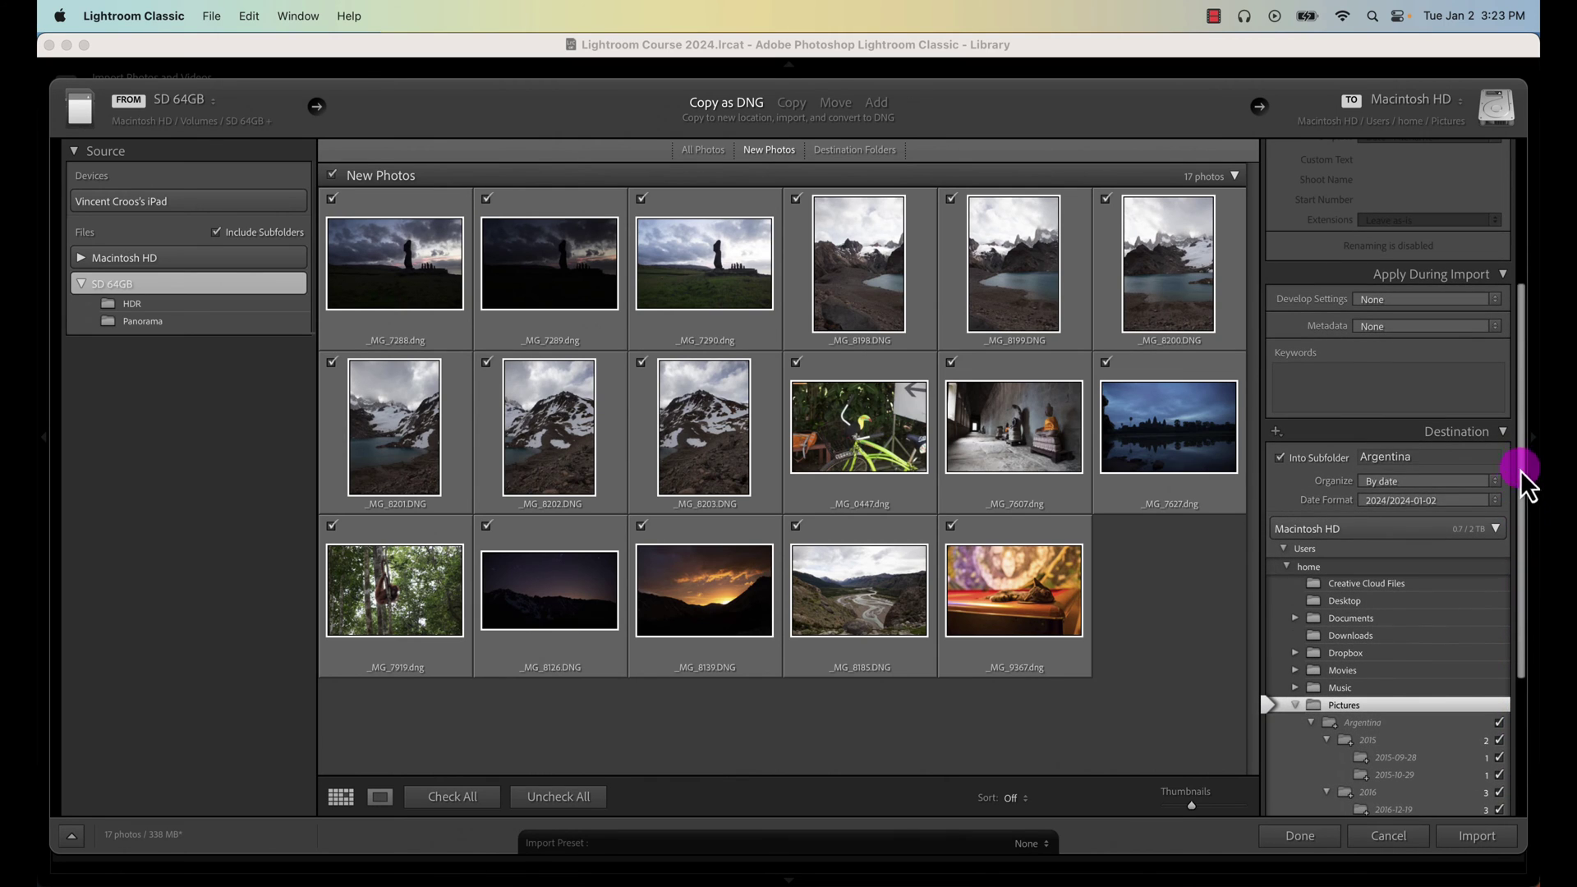
click(1379, 480)
click(1378, 479)
drag(1520, 456, 1523, 366)
Step: Return the import mode to Add and set Build Previews to 1:1
click(868, 104)
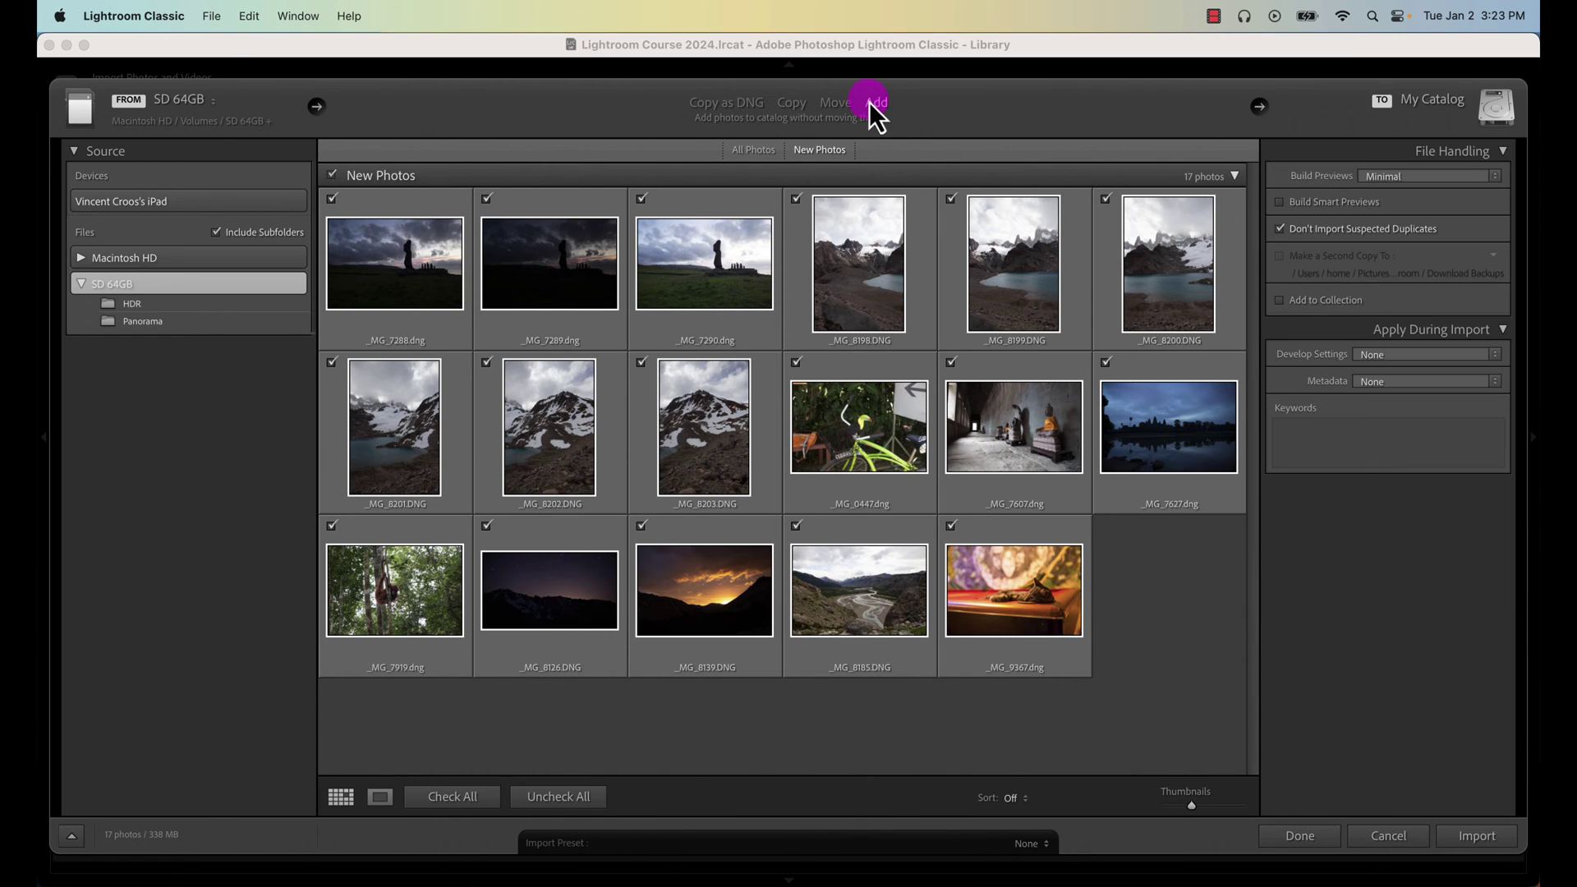
click(1391, 182)
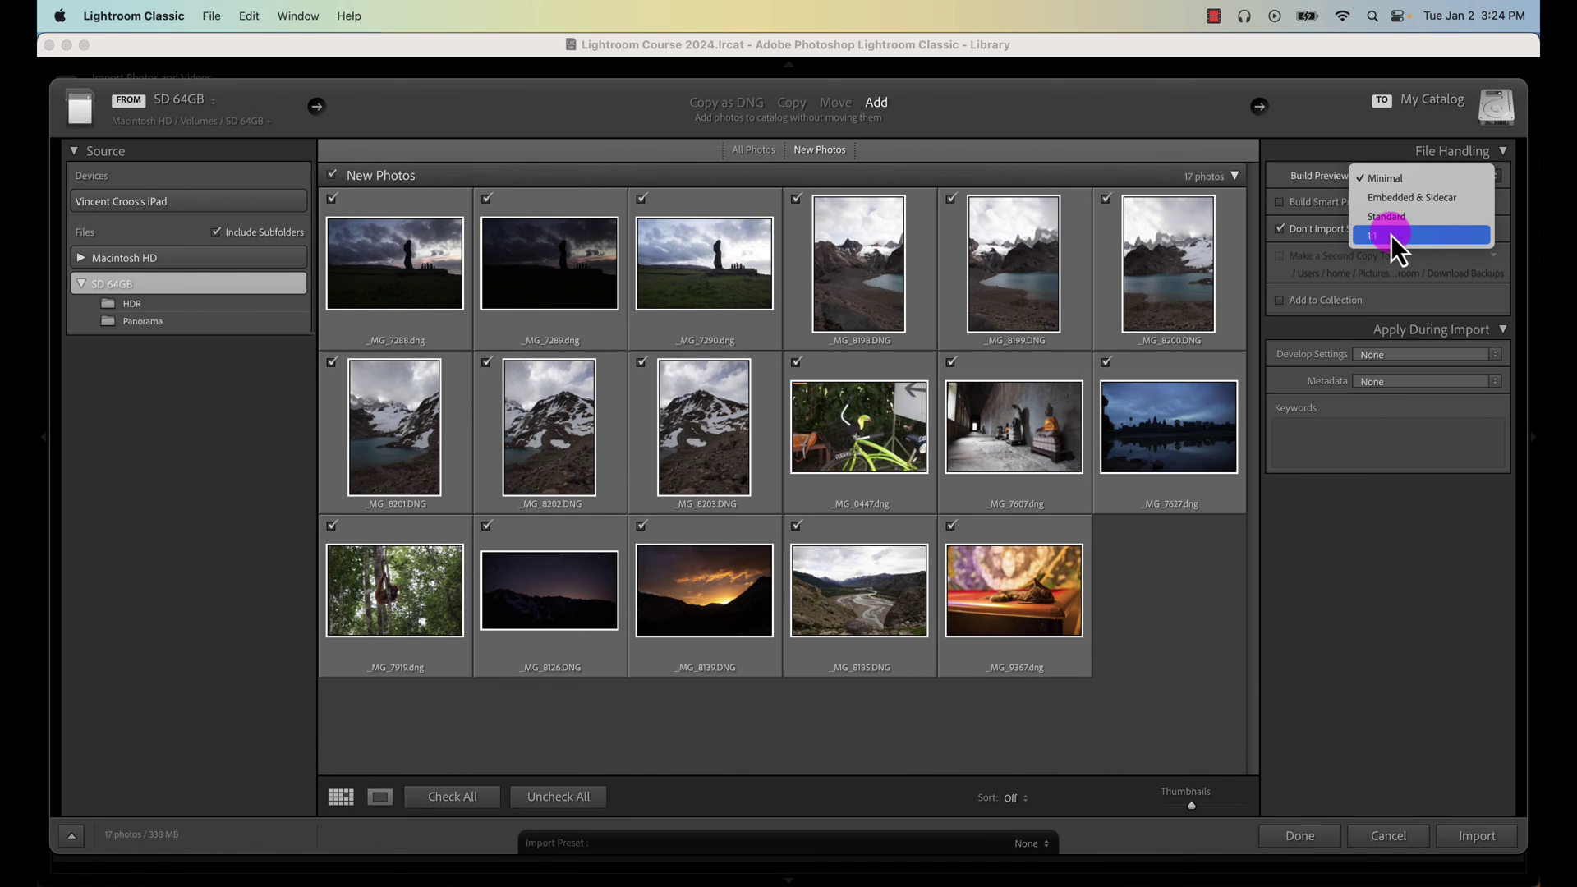
click(1392, 236)
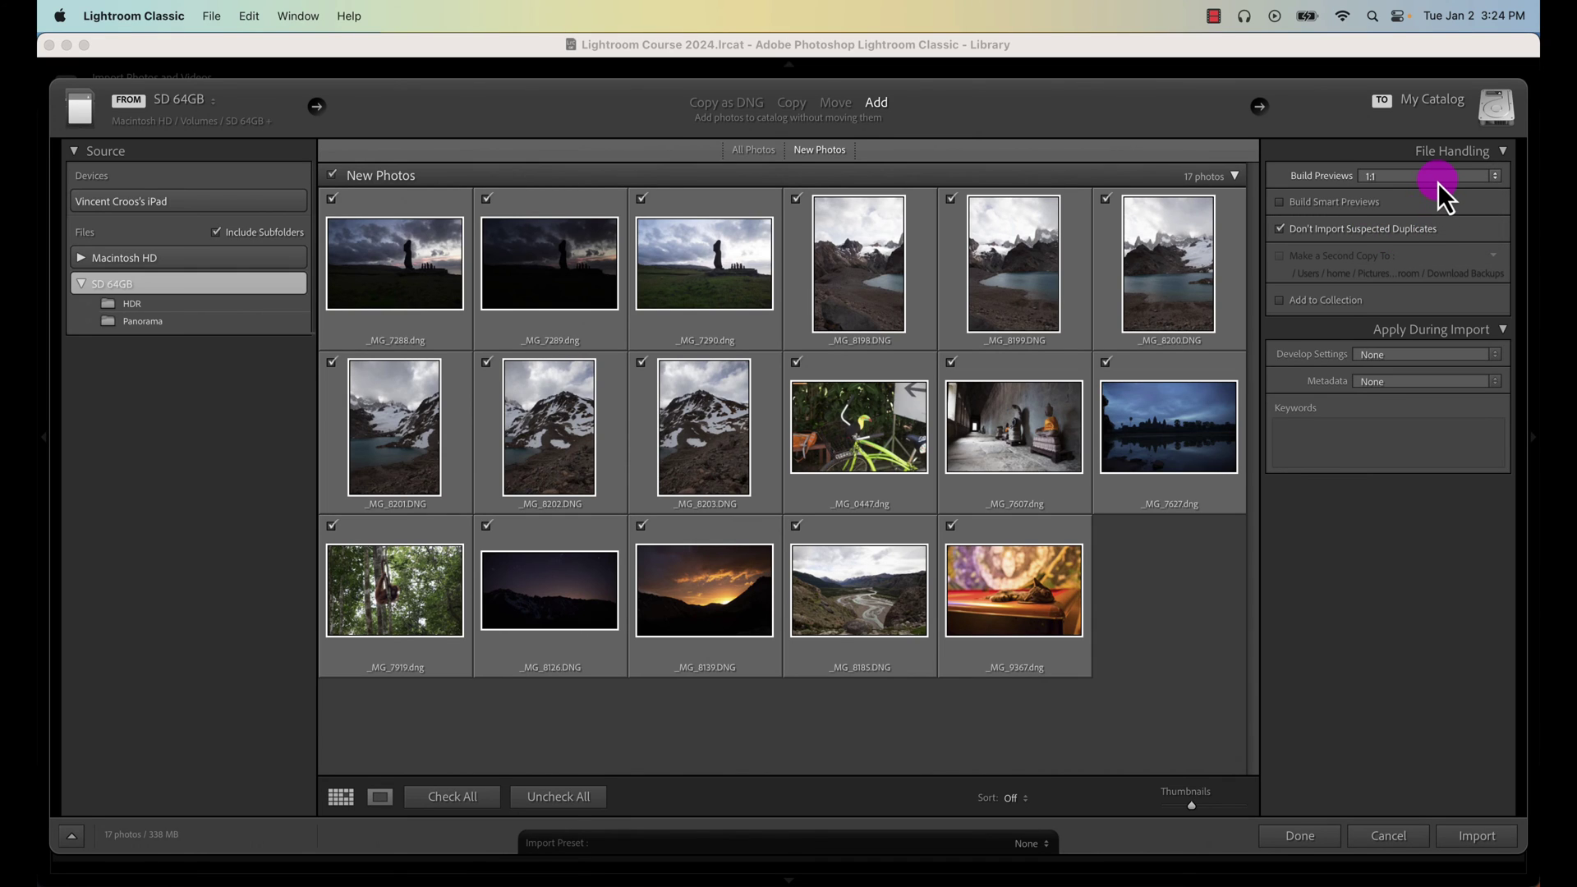
click(1438, 178)
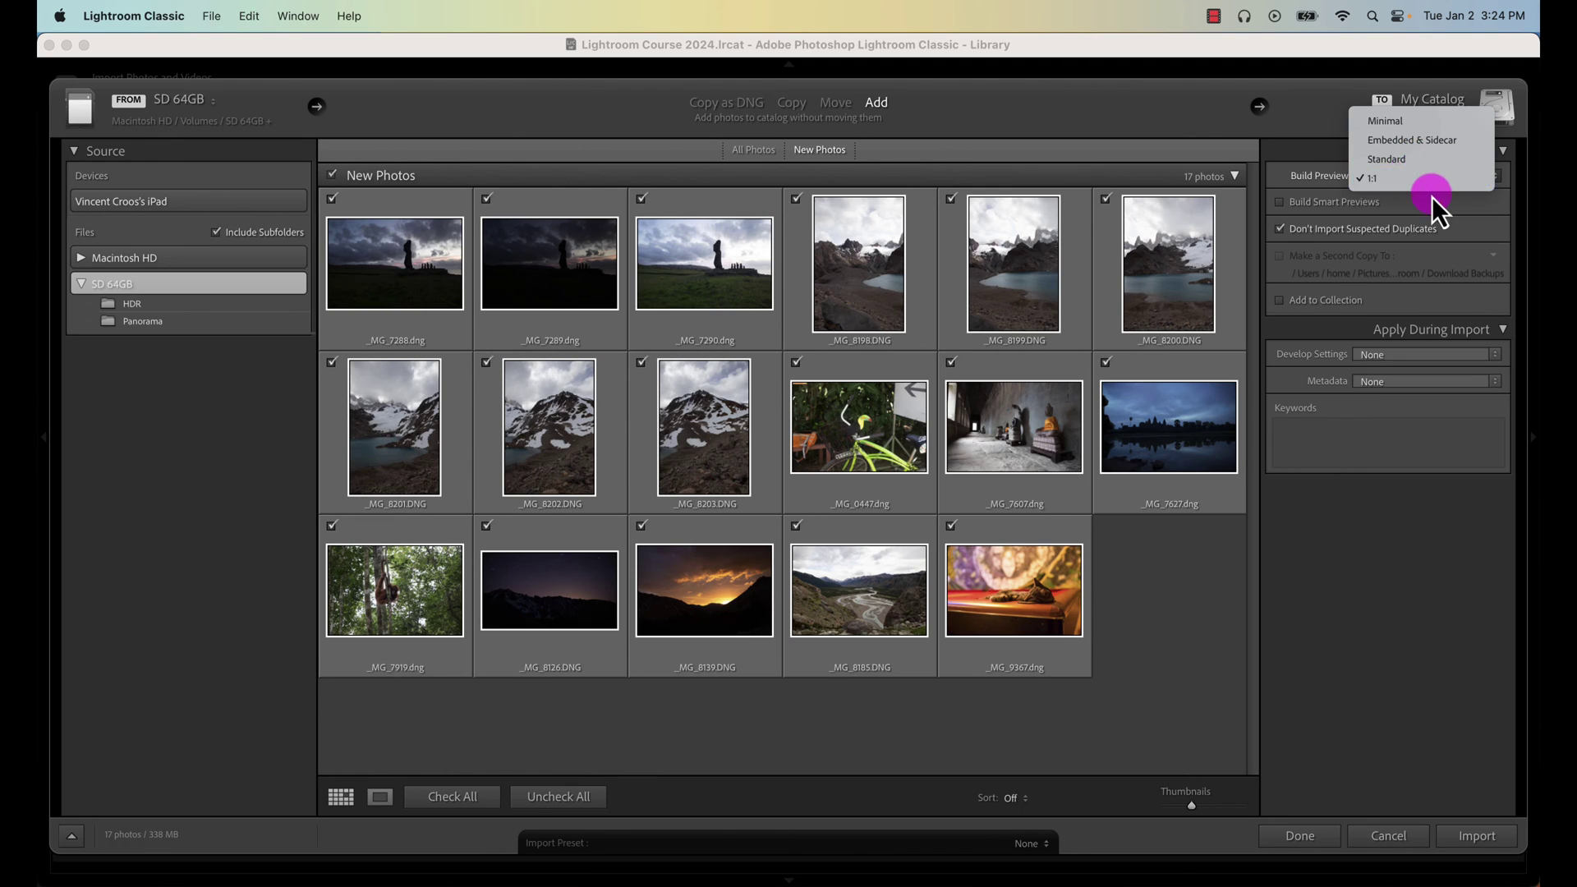
click(1492, 206)
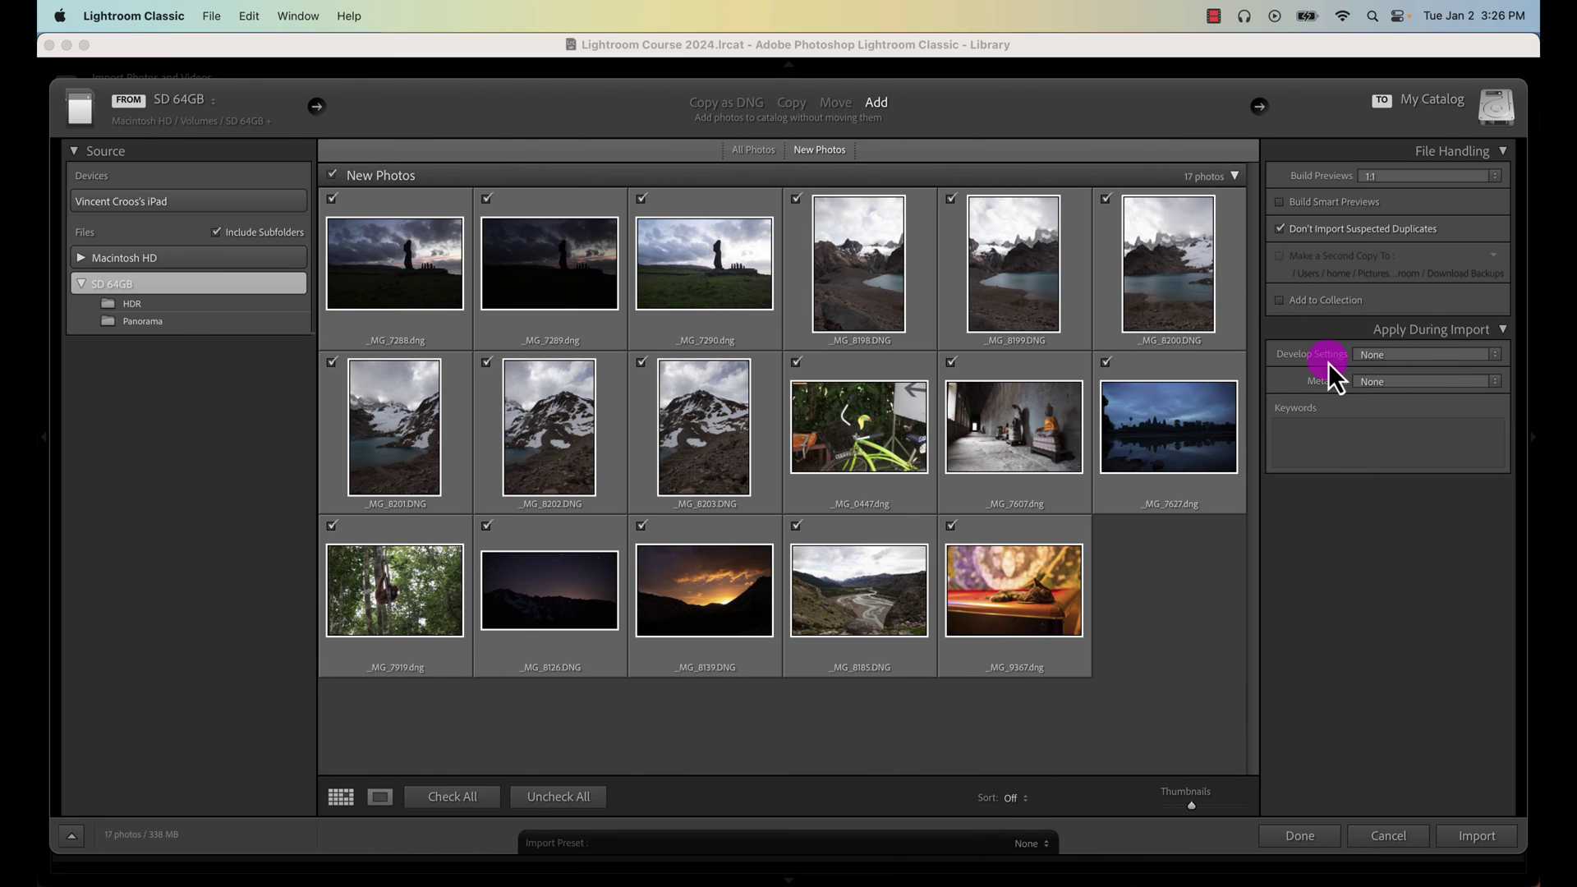
click(1406, 356)
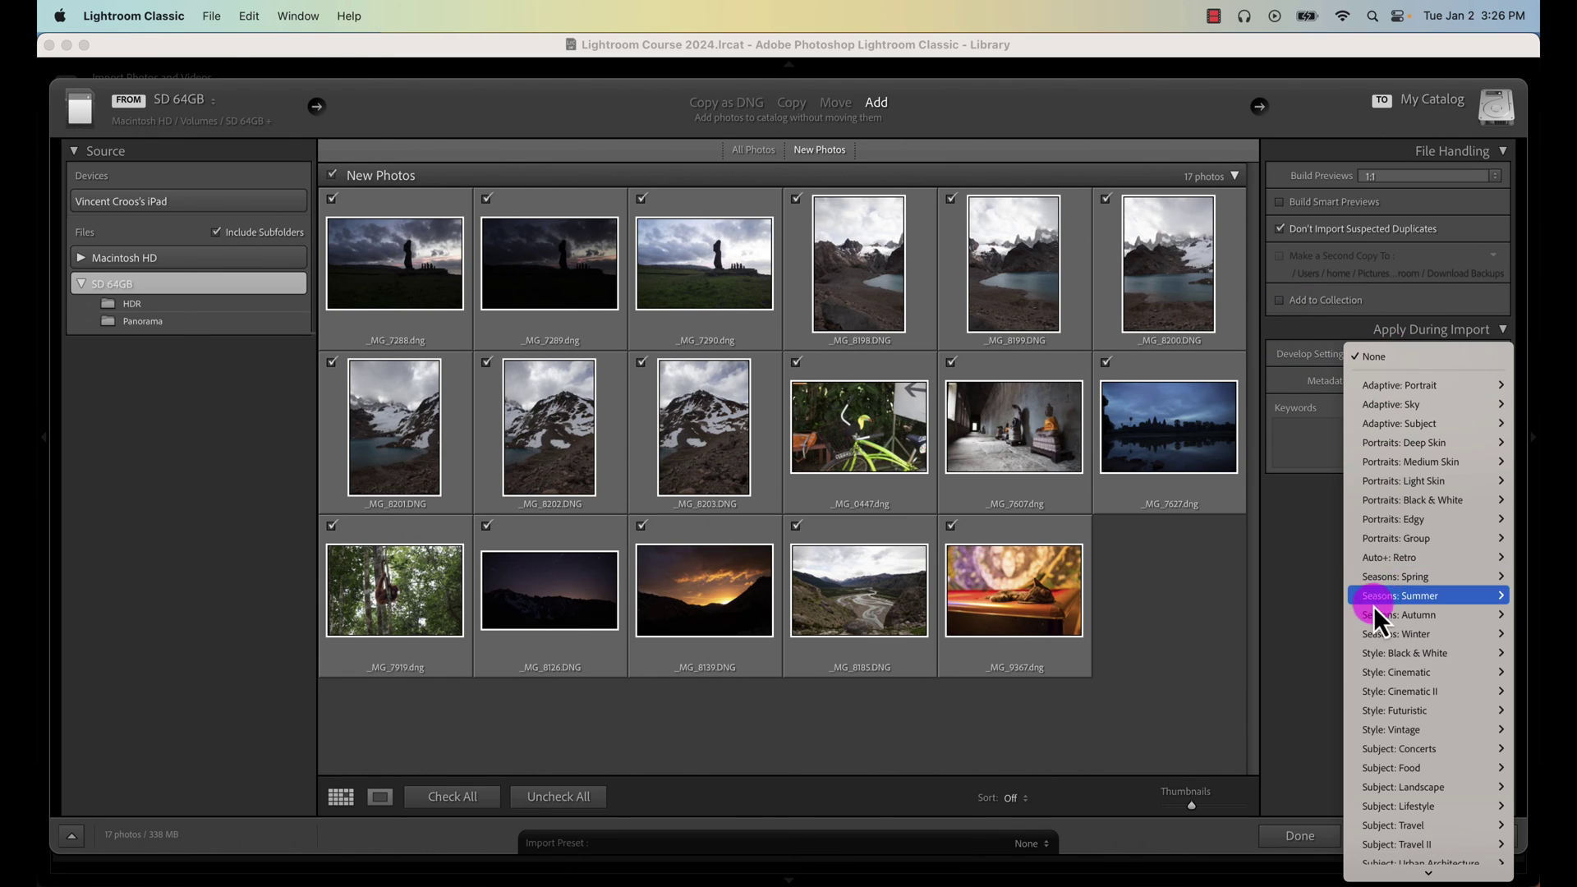
mouse_move(1383, 543)
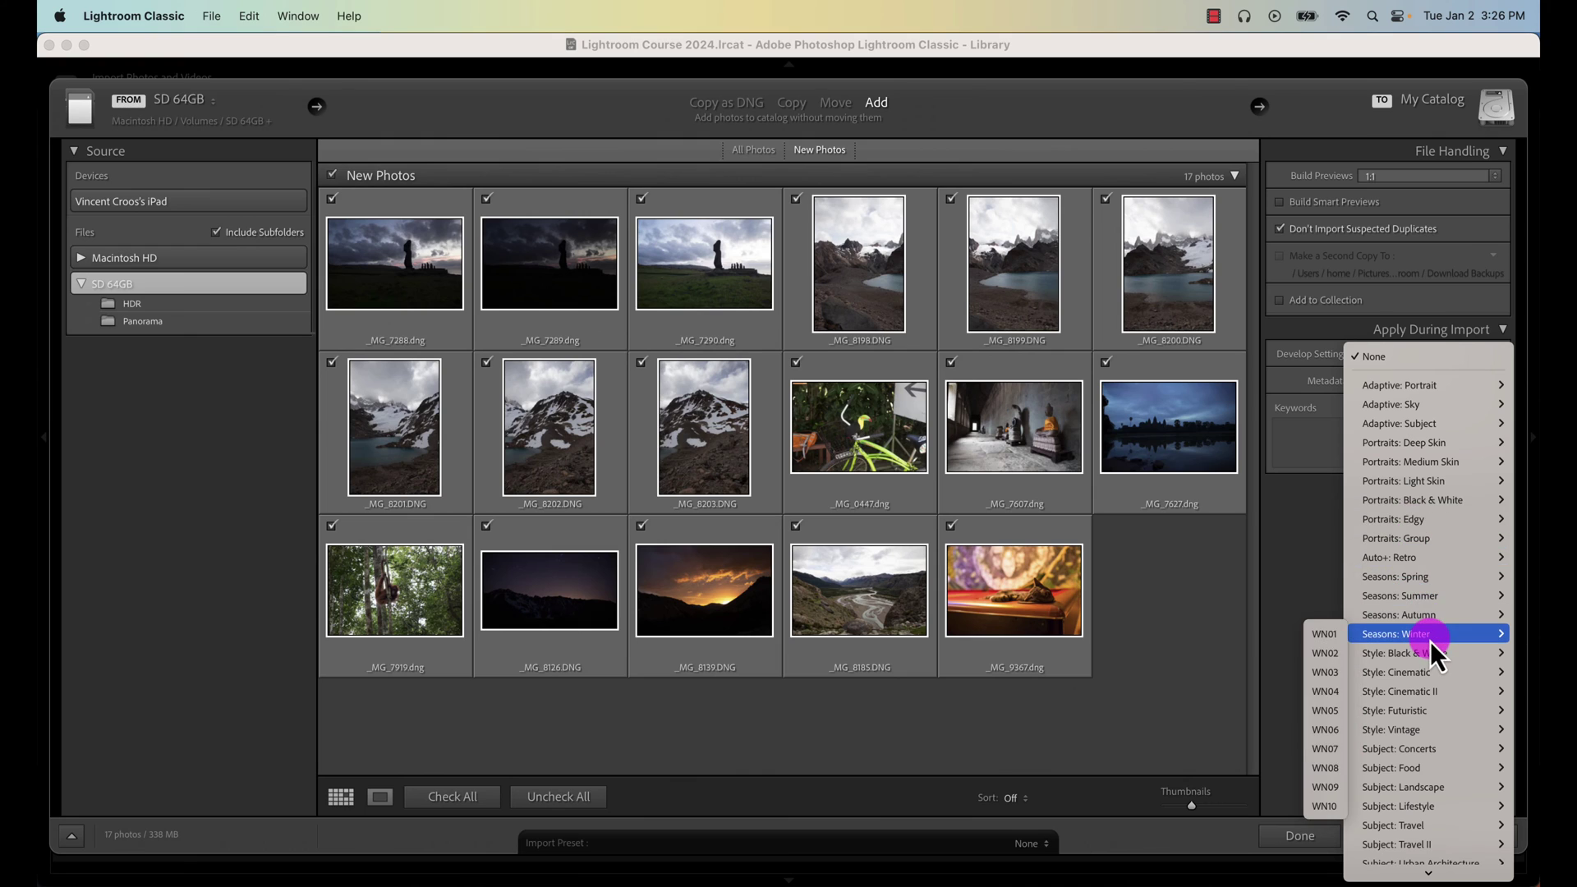
click(1286, 378)
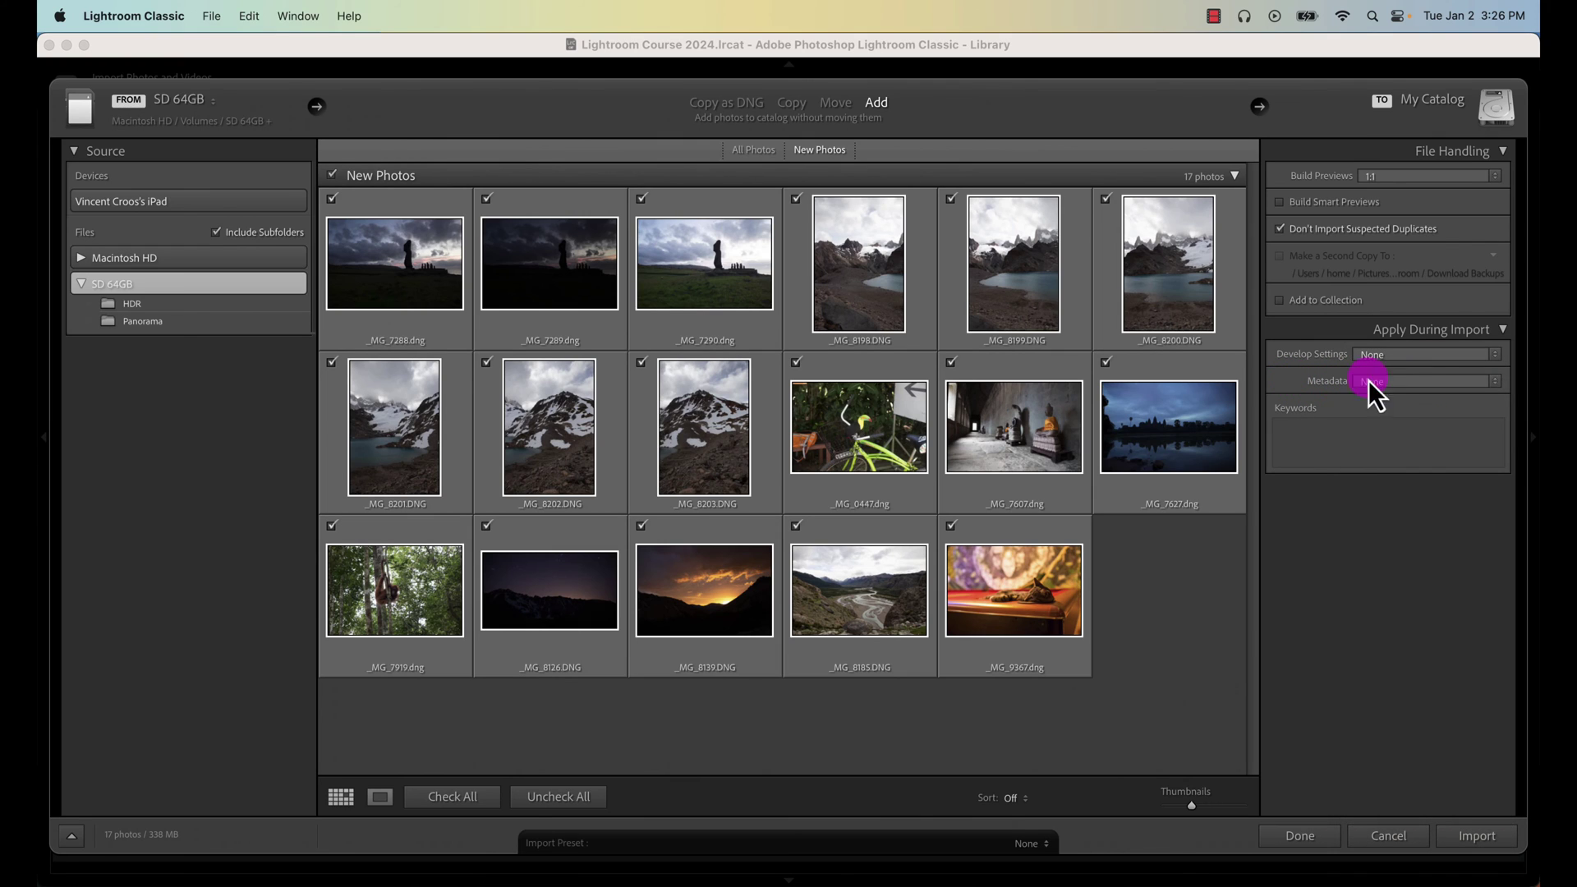
click(1417, 384)
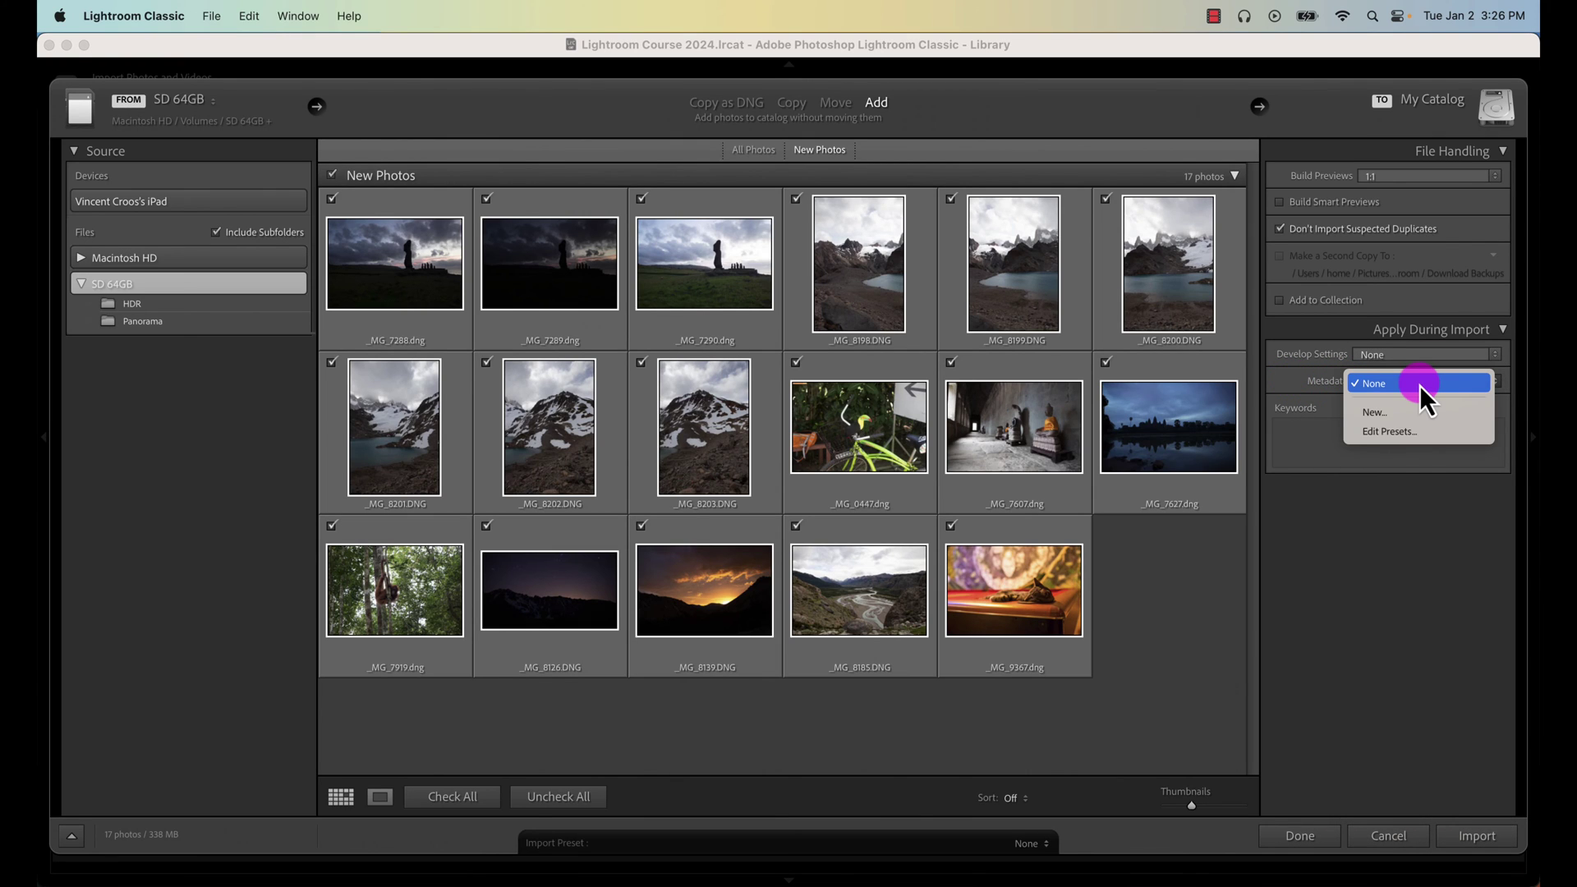
click(1414, 411)
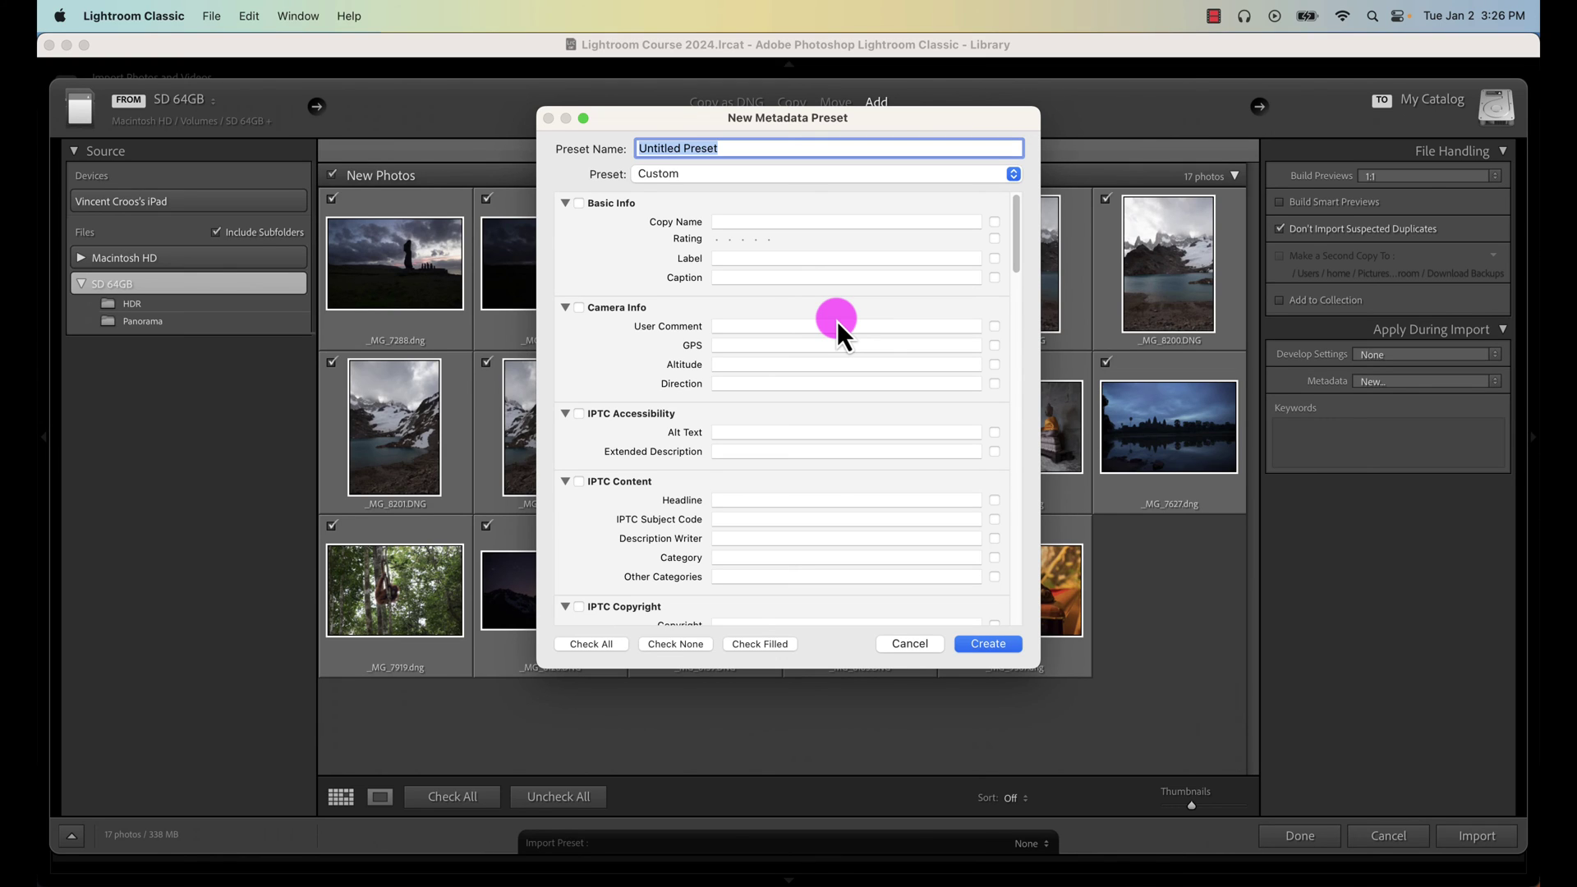
drag(1014, 211, 1017, 299)
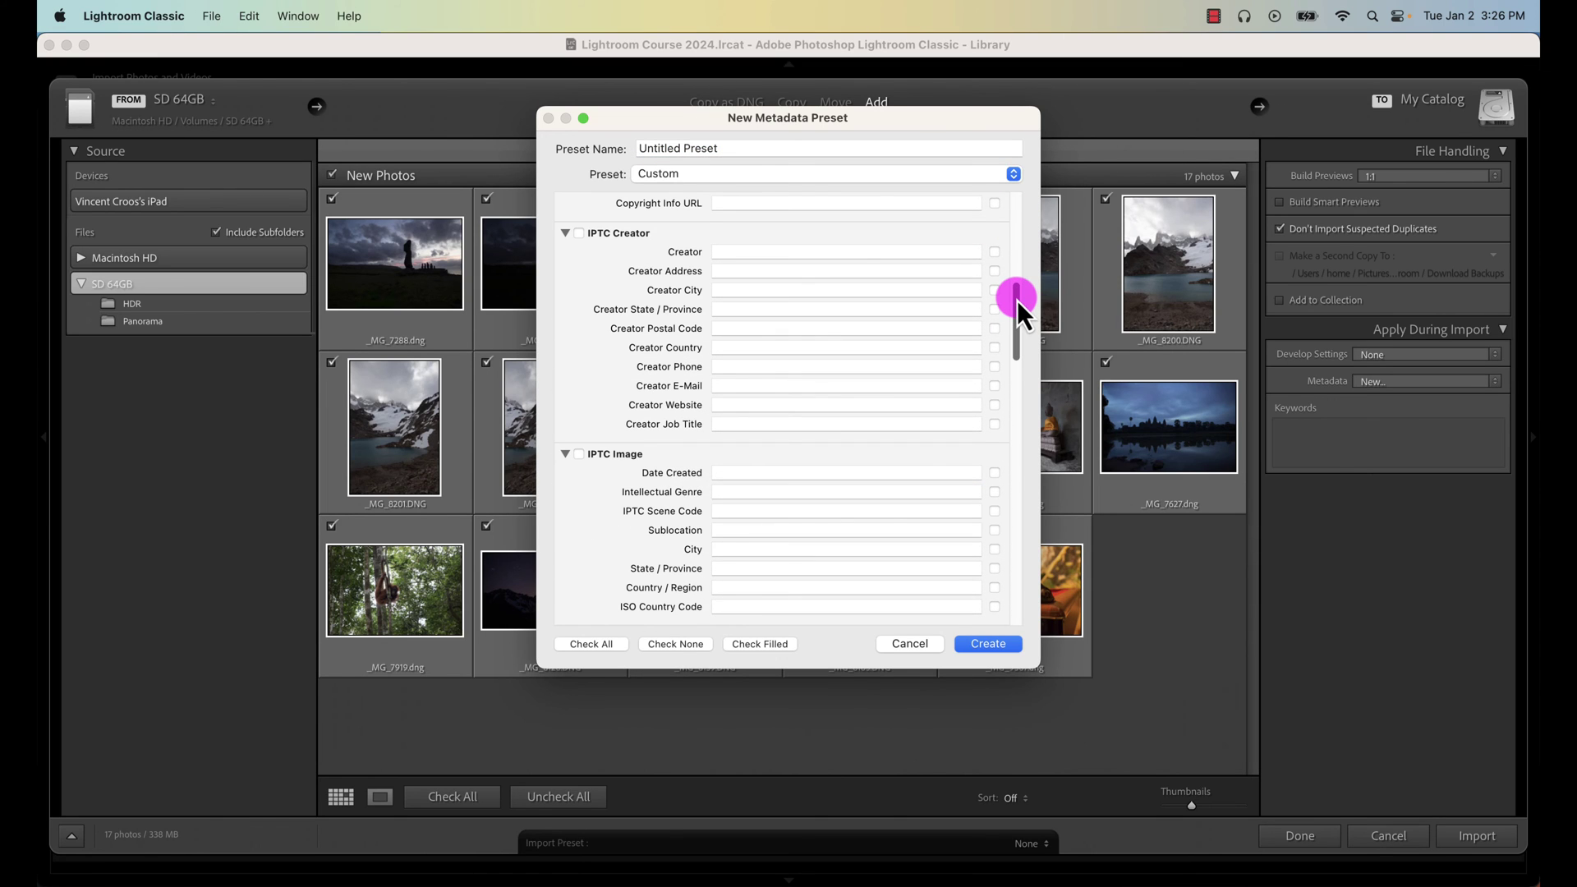
drag(1017, 299, 1022, 208)
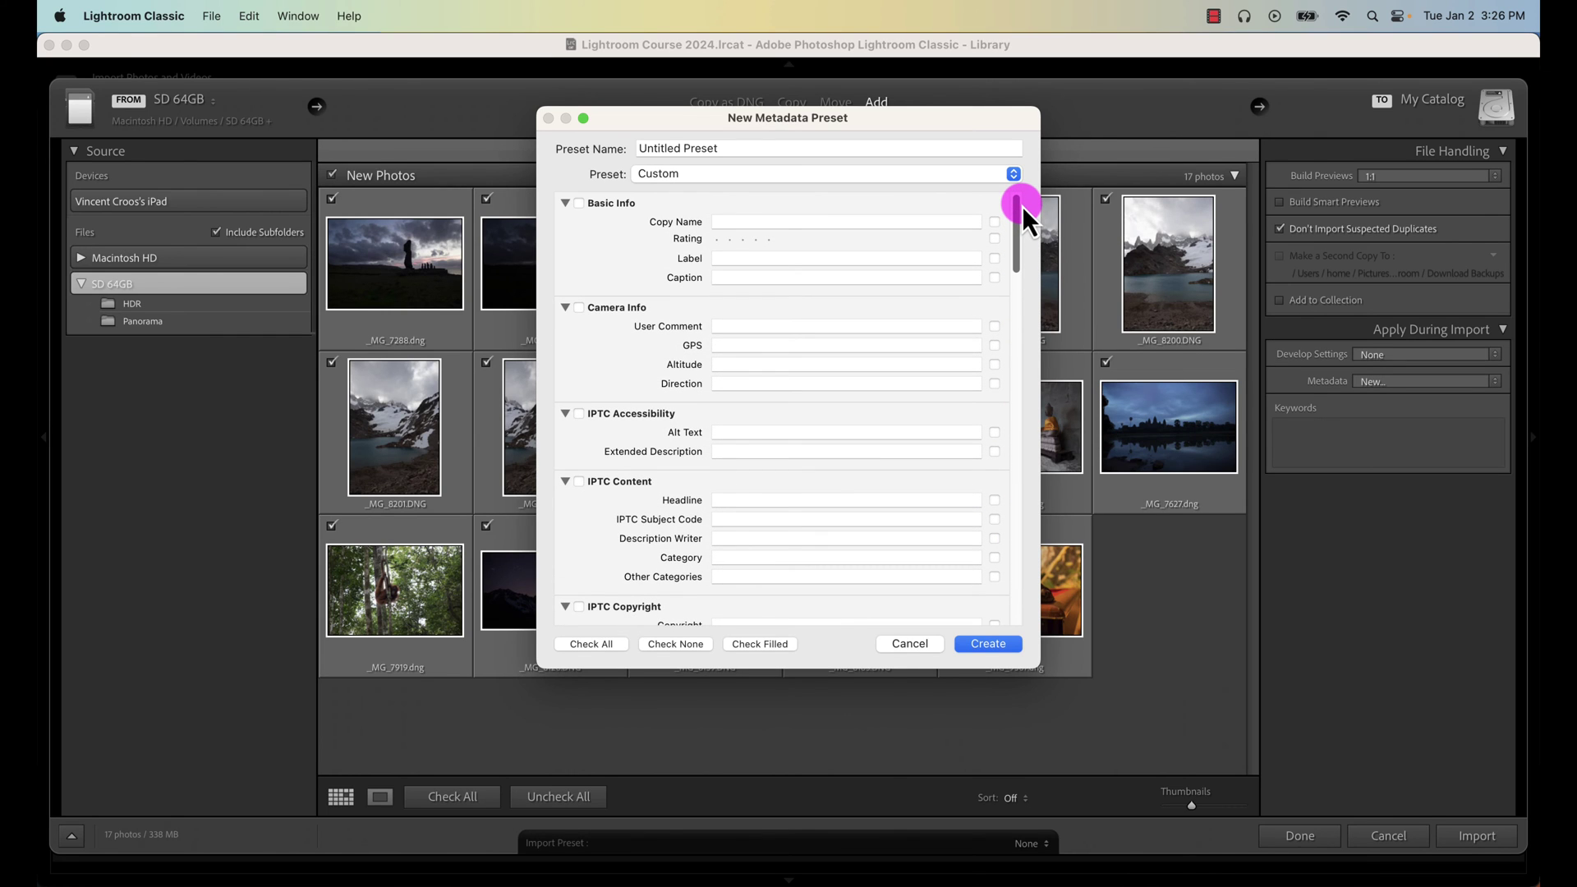
mouse_move(1022, 208)
mouse_down()
mouse_move(1016, 239)
mouse_move(1010, 200)
mouse_up()
drag(1018, 219, 1006, 275)
scroll(854, 296, down, 3)
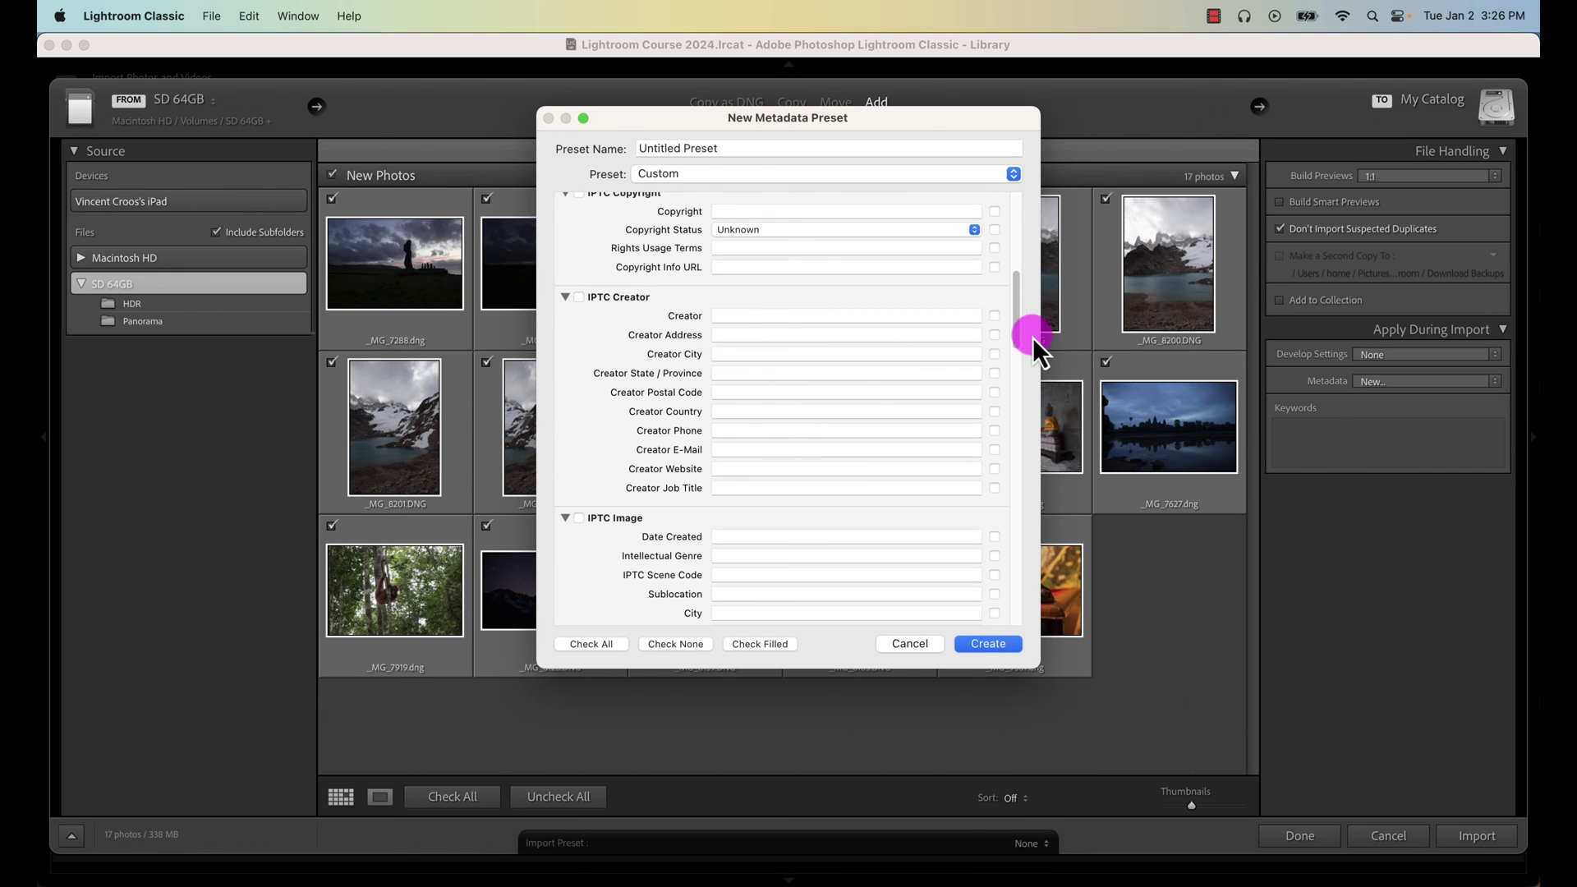
drag(1016, 308, 1017, 257)
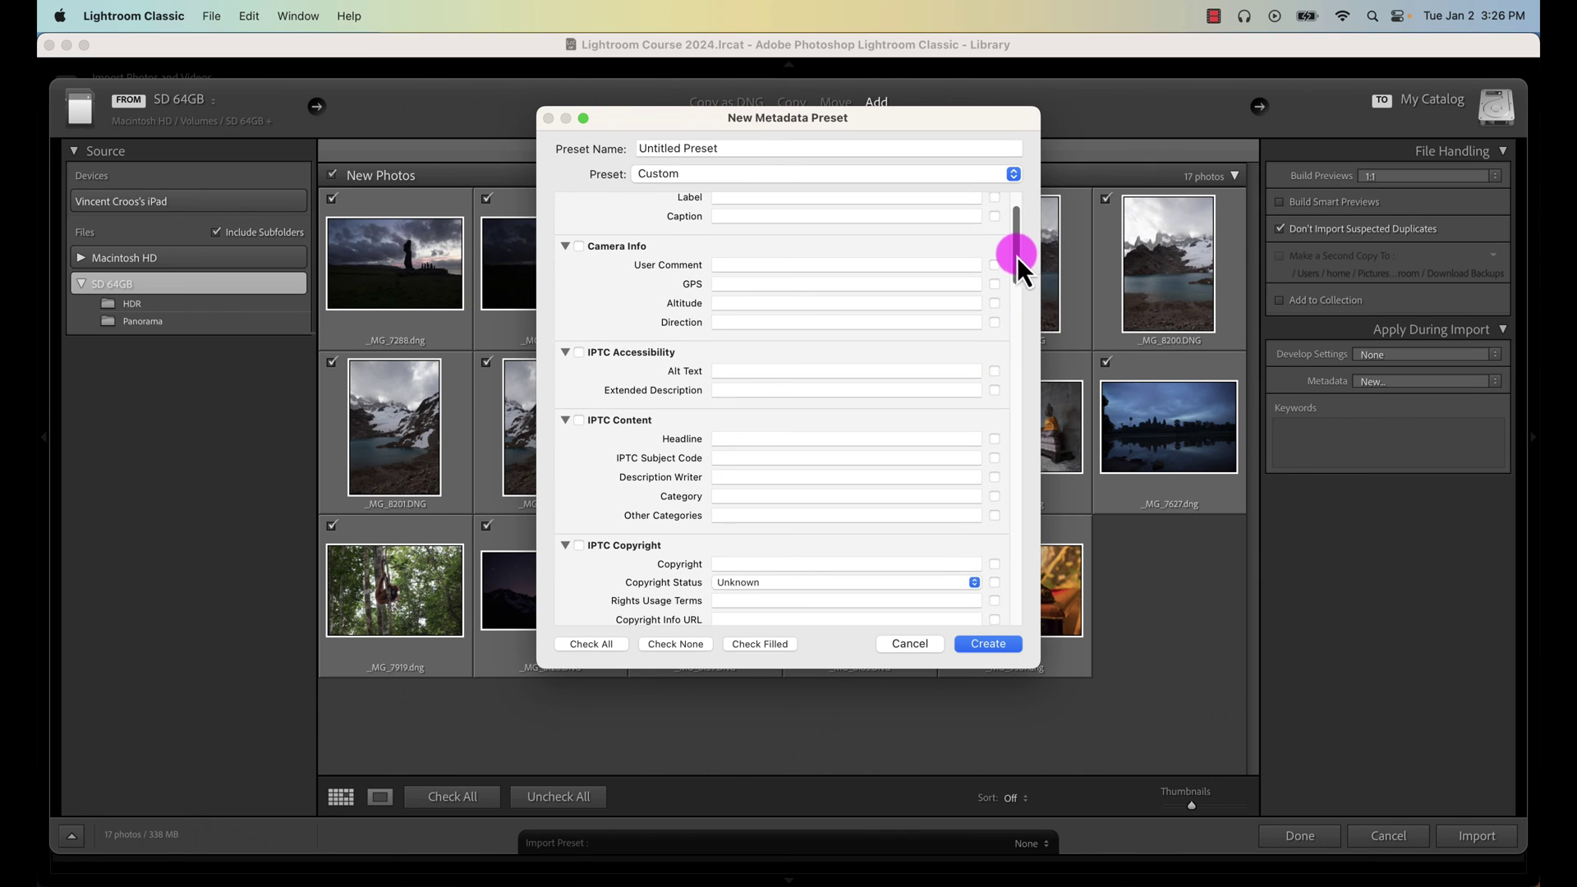
click(909, 645)
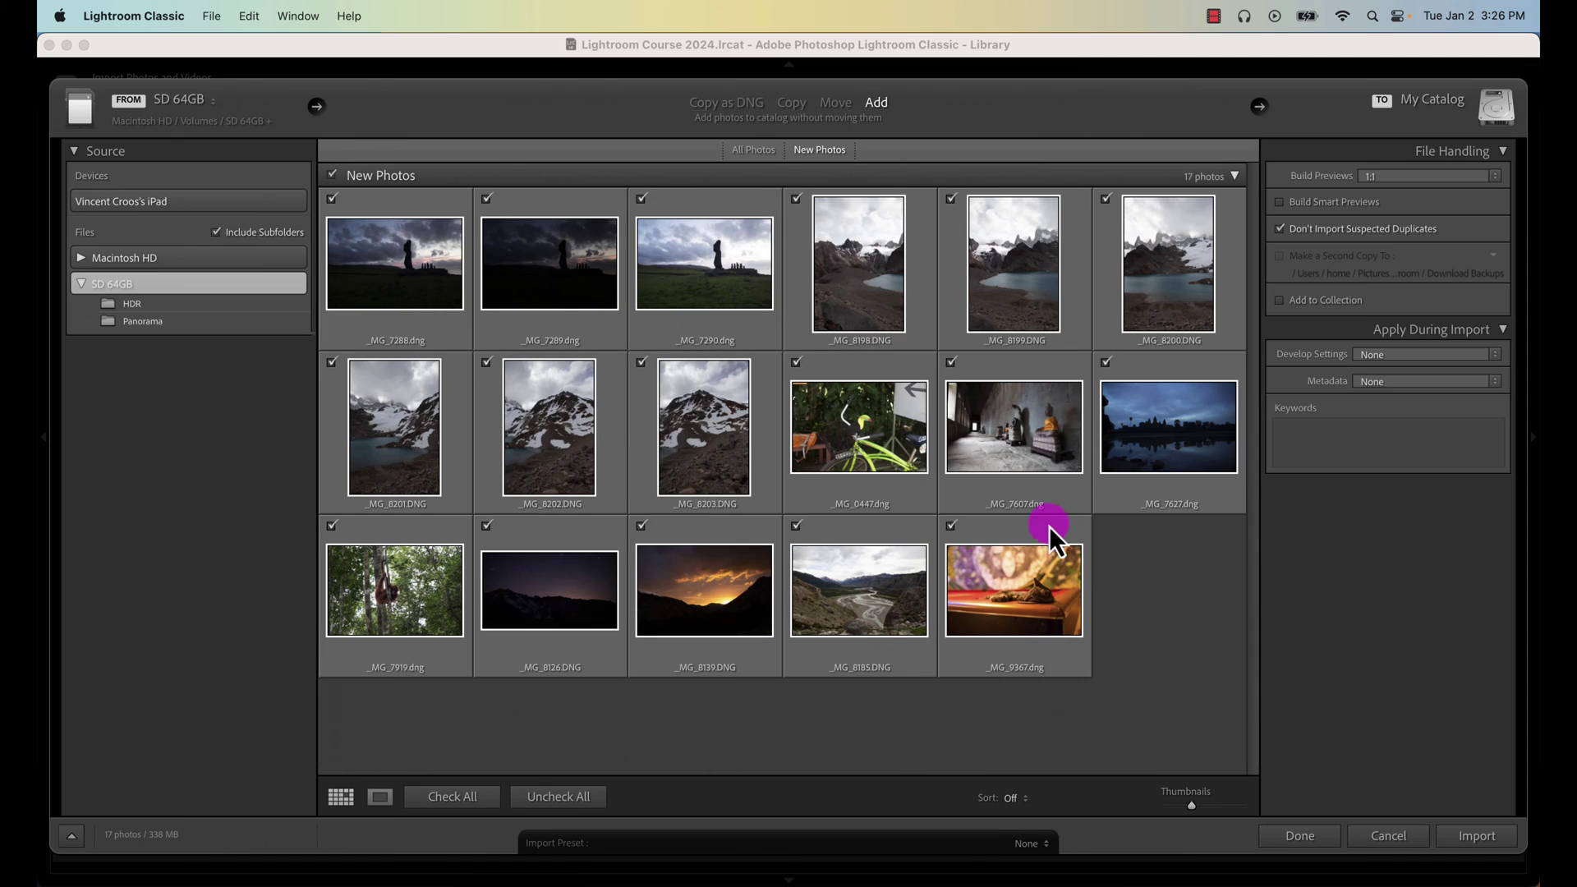
Step: Start a keyword entry, then enlarge the moai silhouette photo in Loupe view
click(1326, 435)
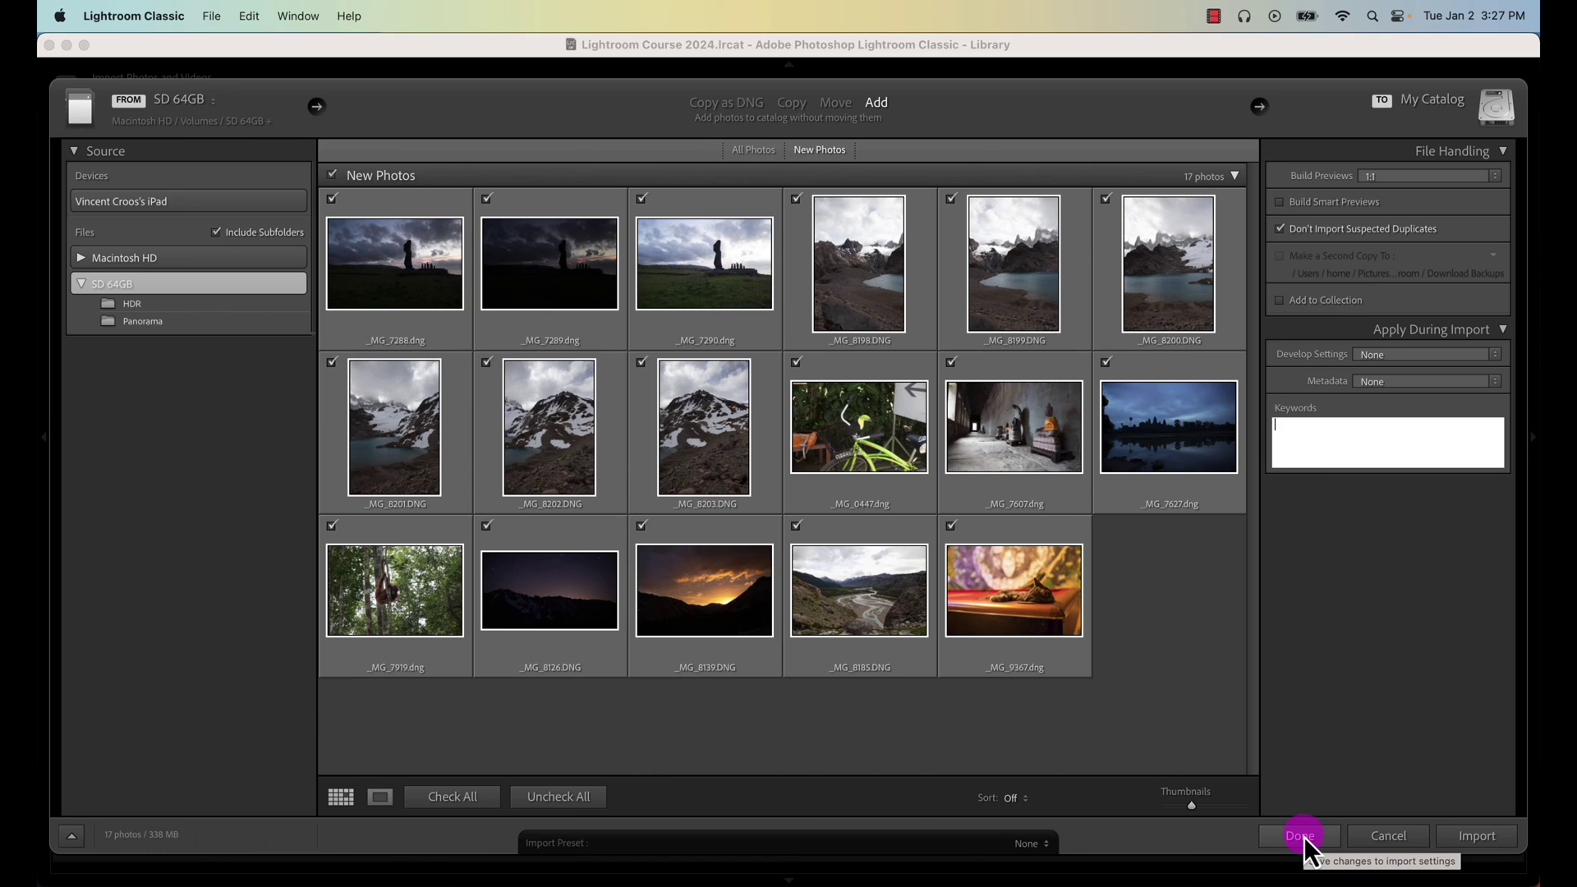
click(380, 798)
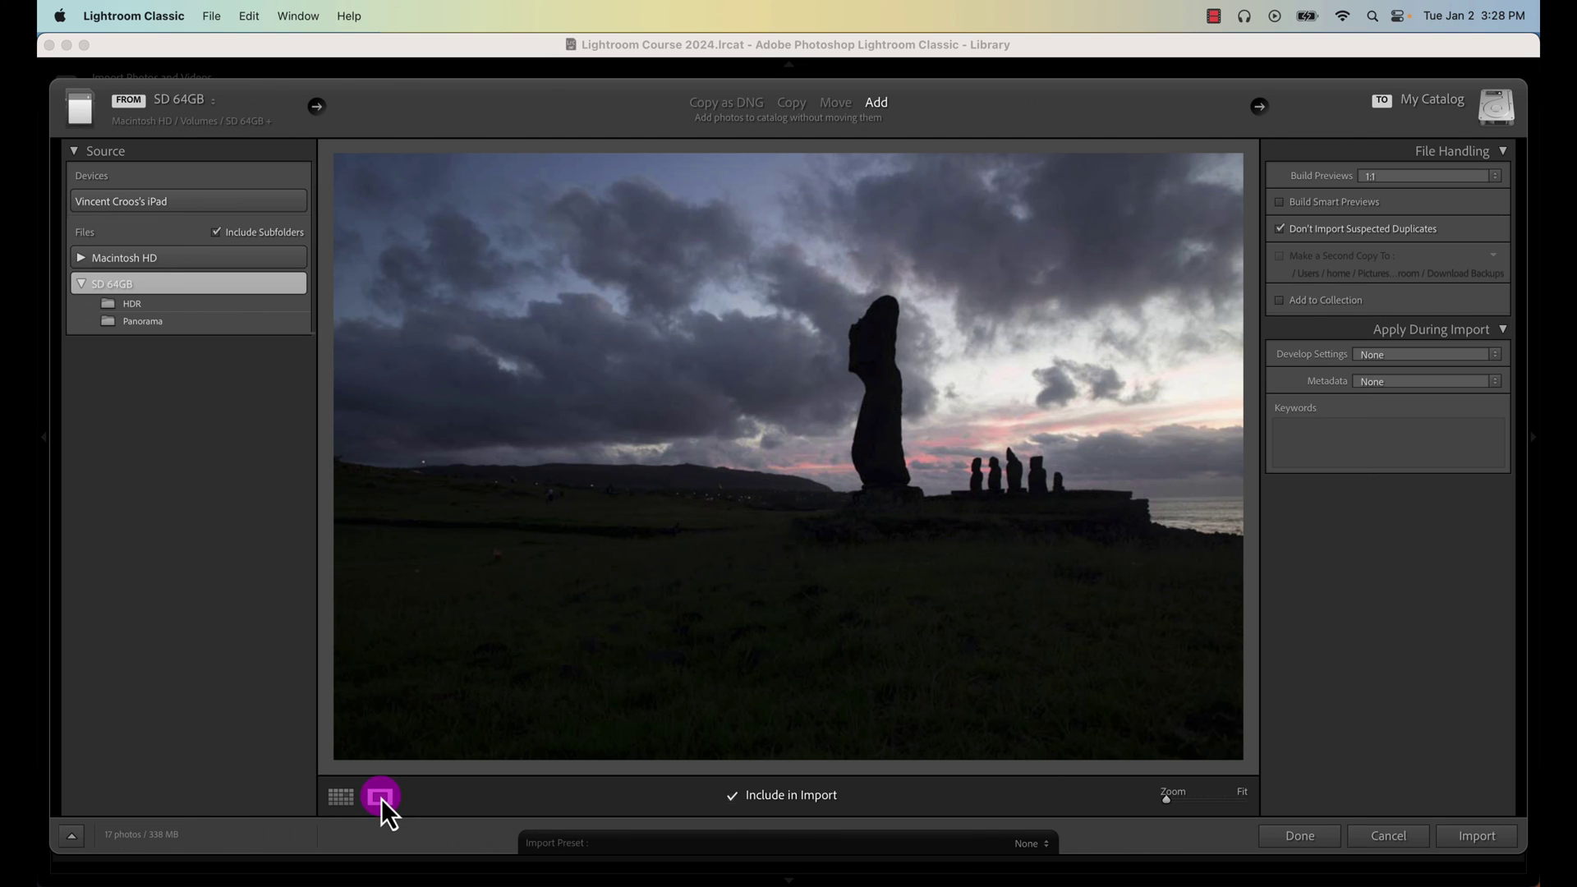
click(347, 799)
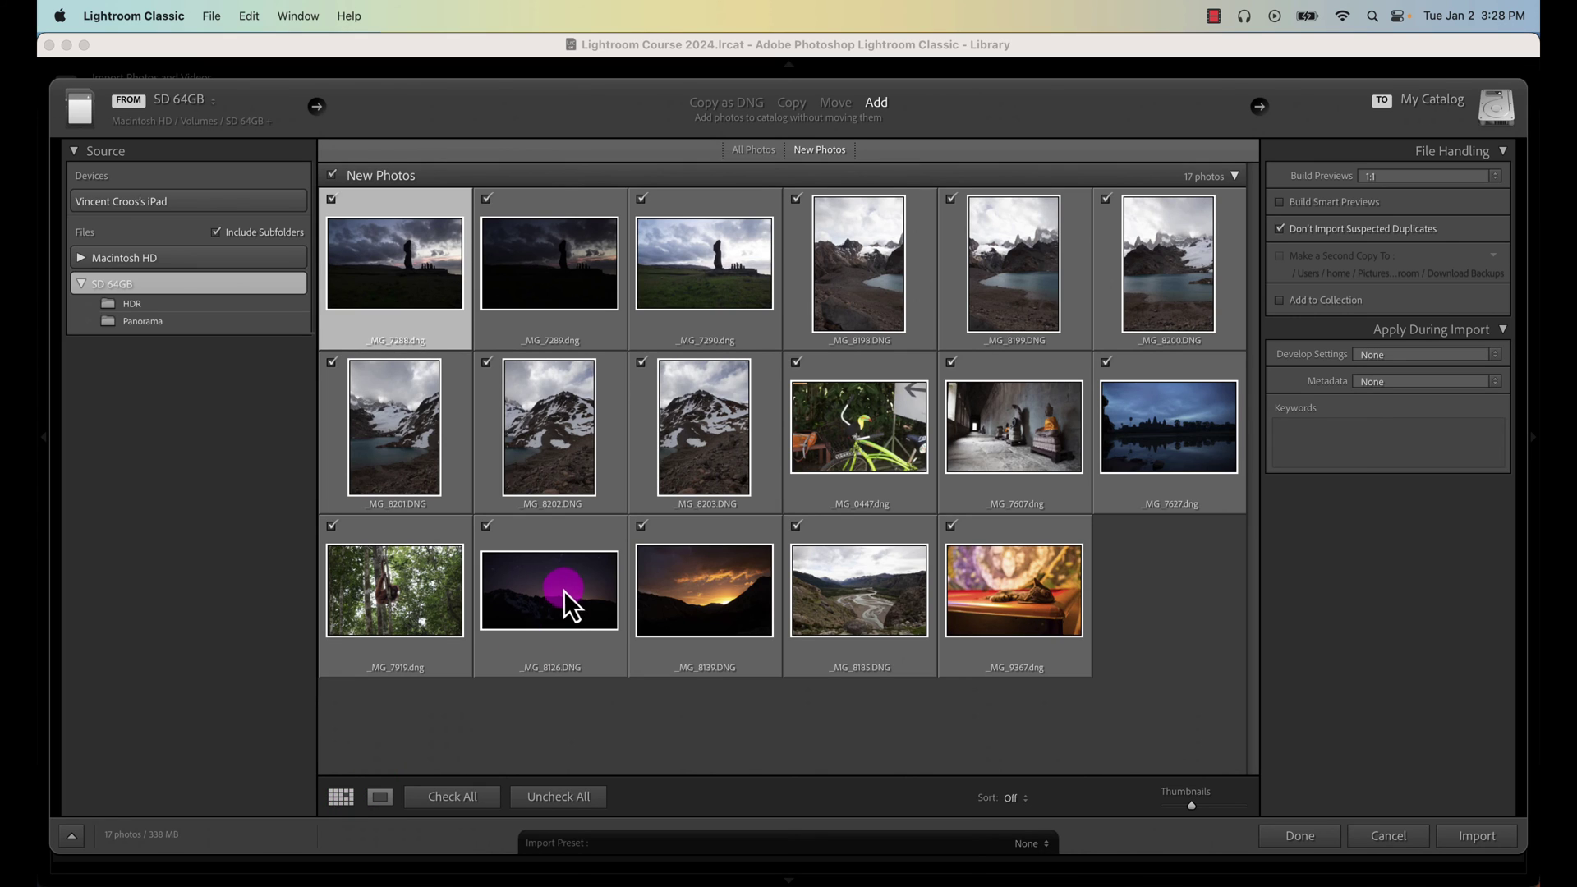
key(e)
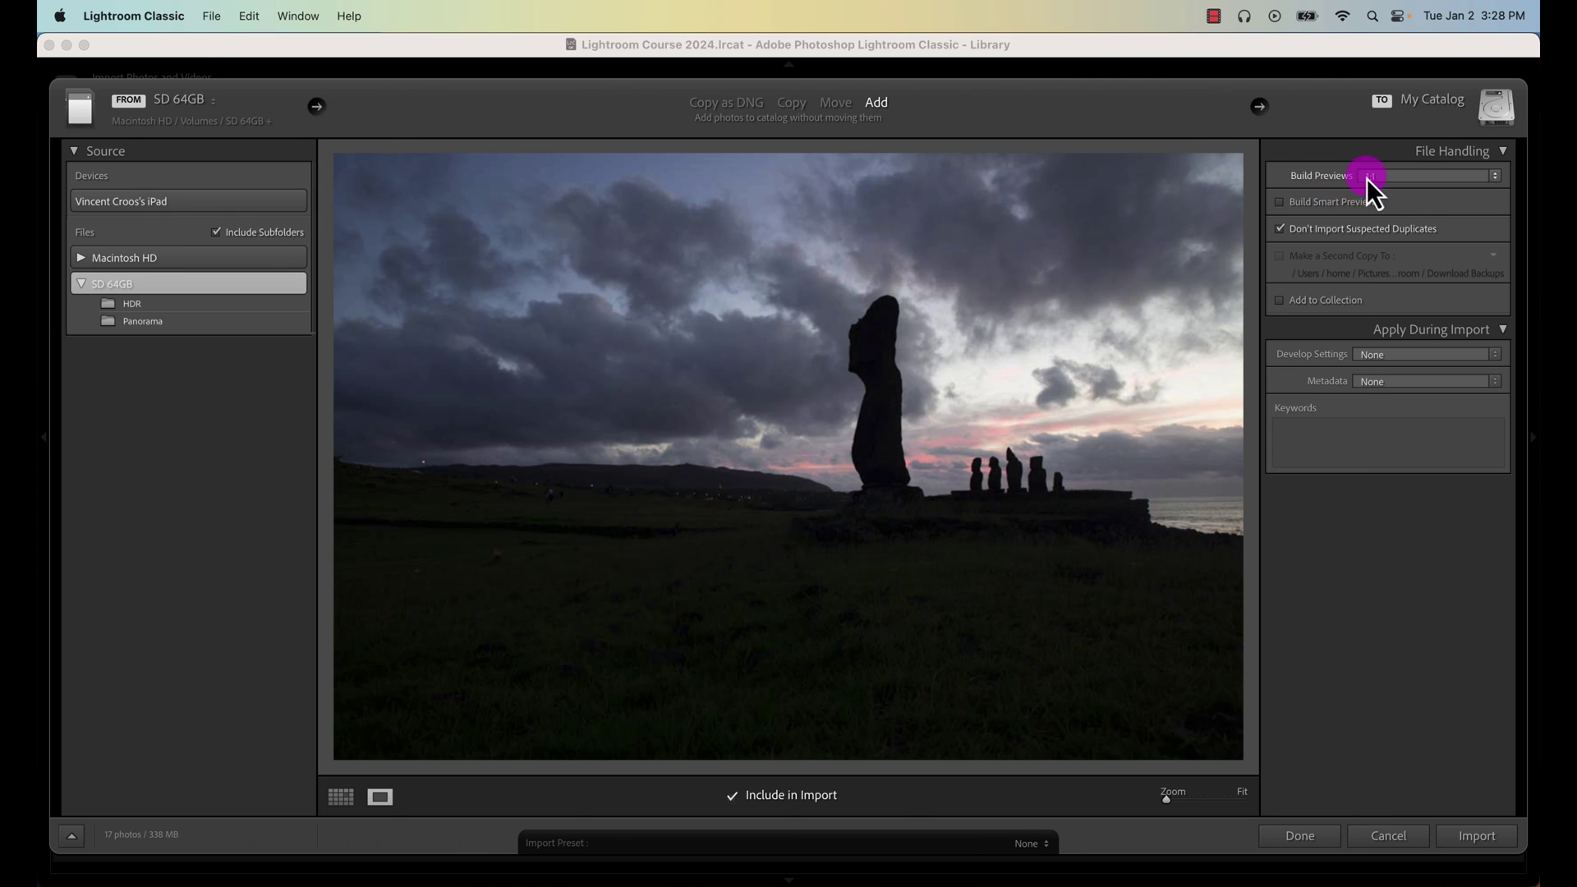
click(1393, 179)
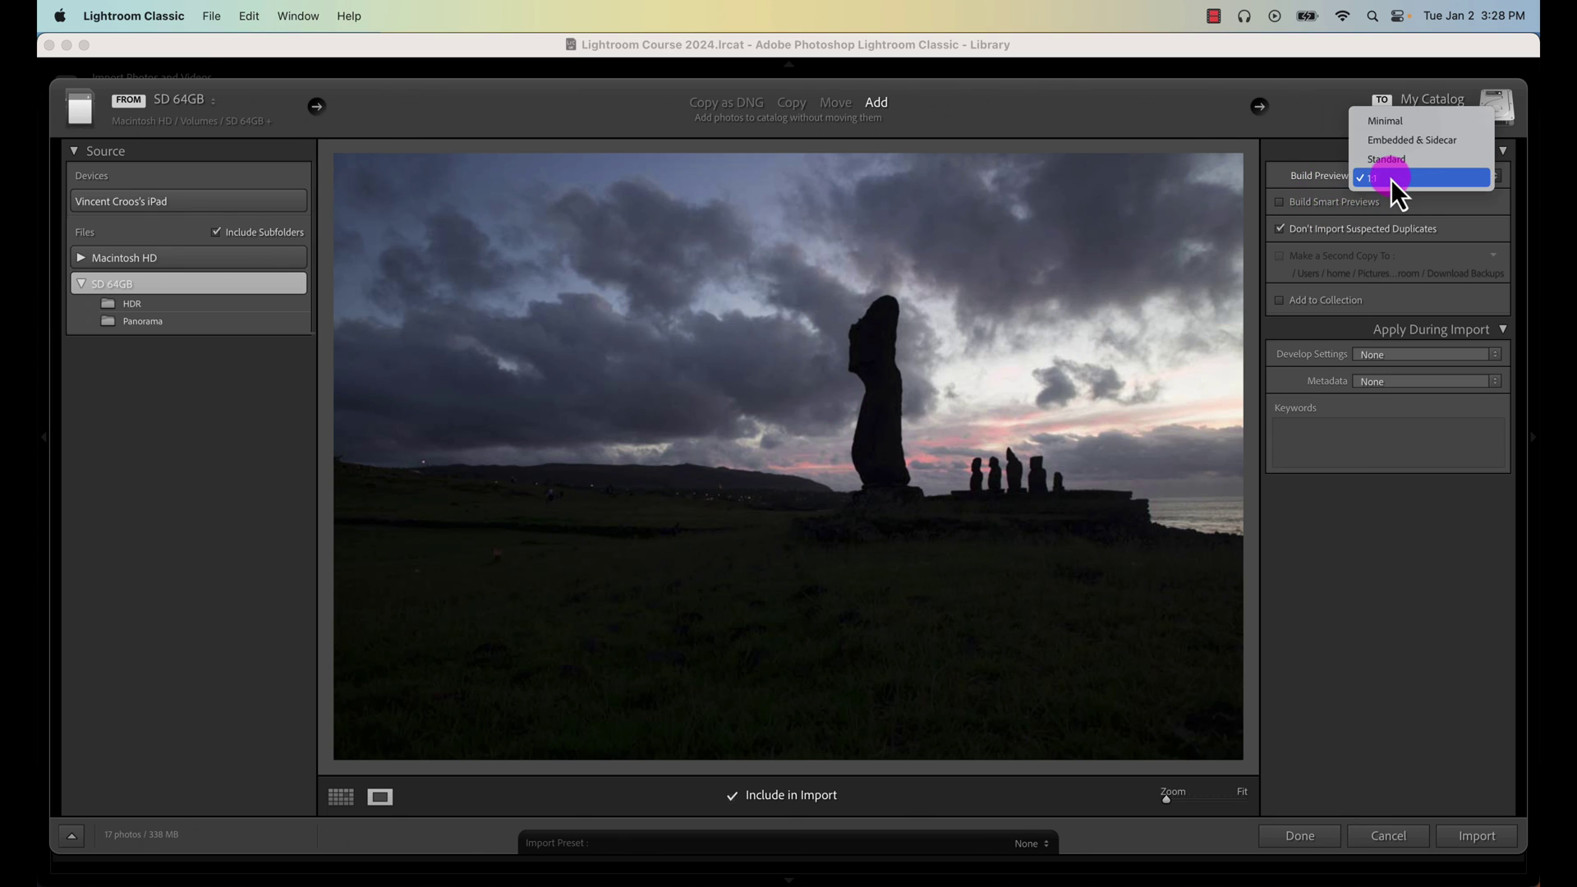
click(1391, 179)
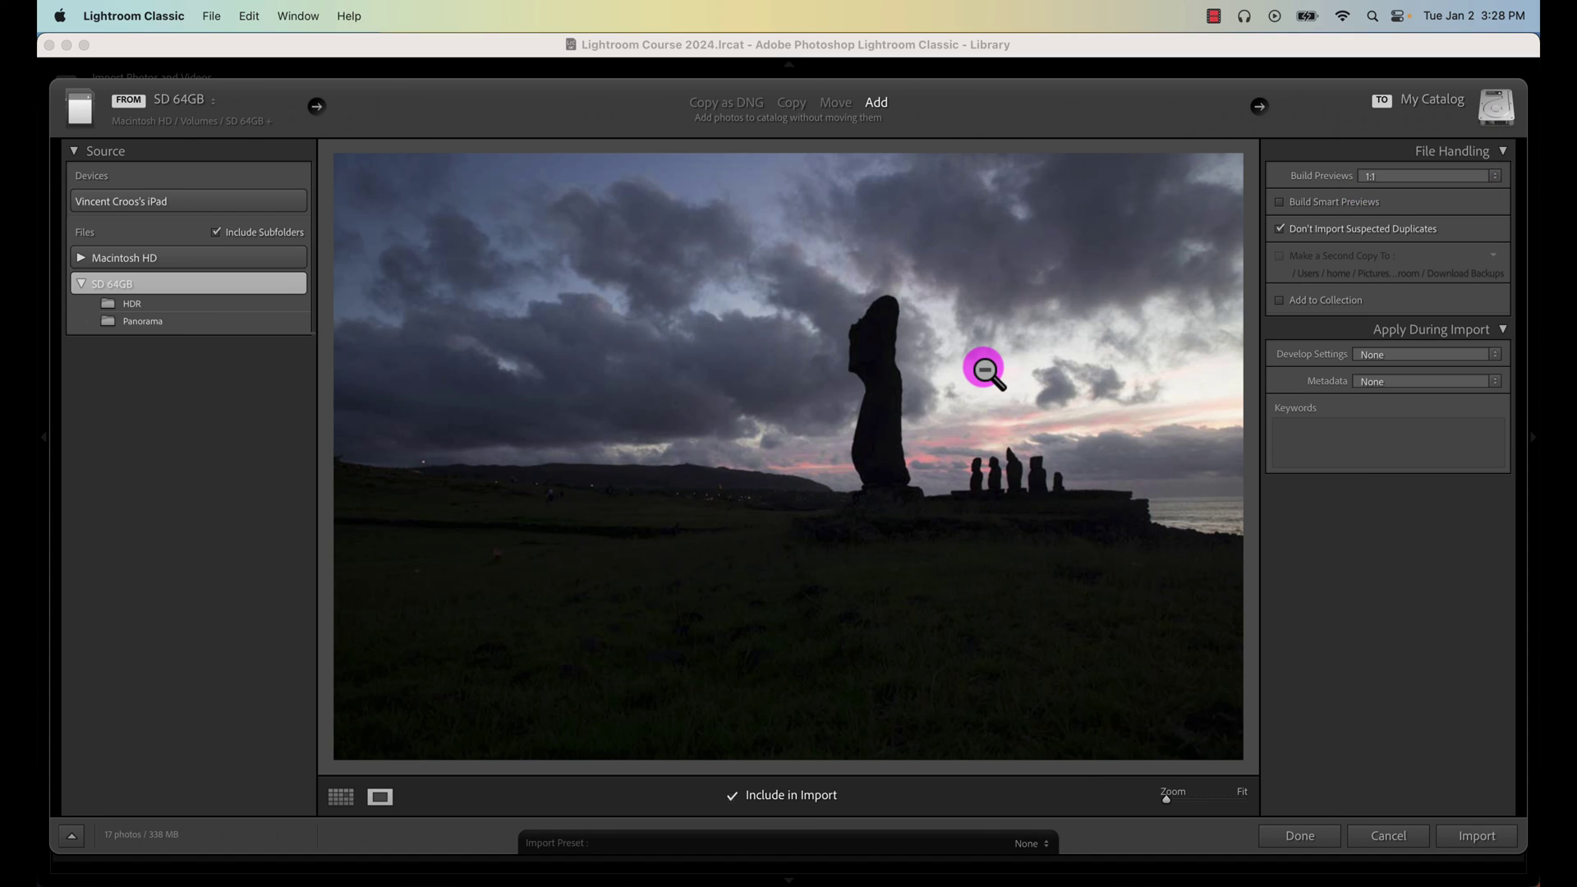
Step: Import the 17 photos, enable address lookup, and show All Photographs
click(1459, 834)
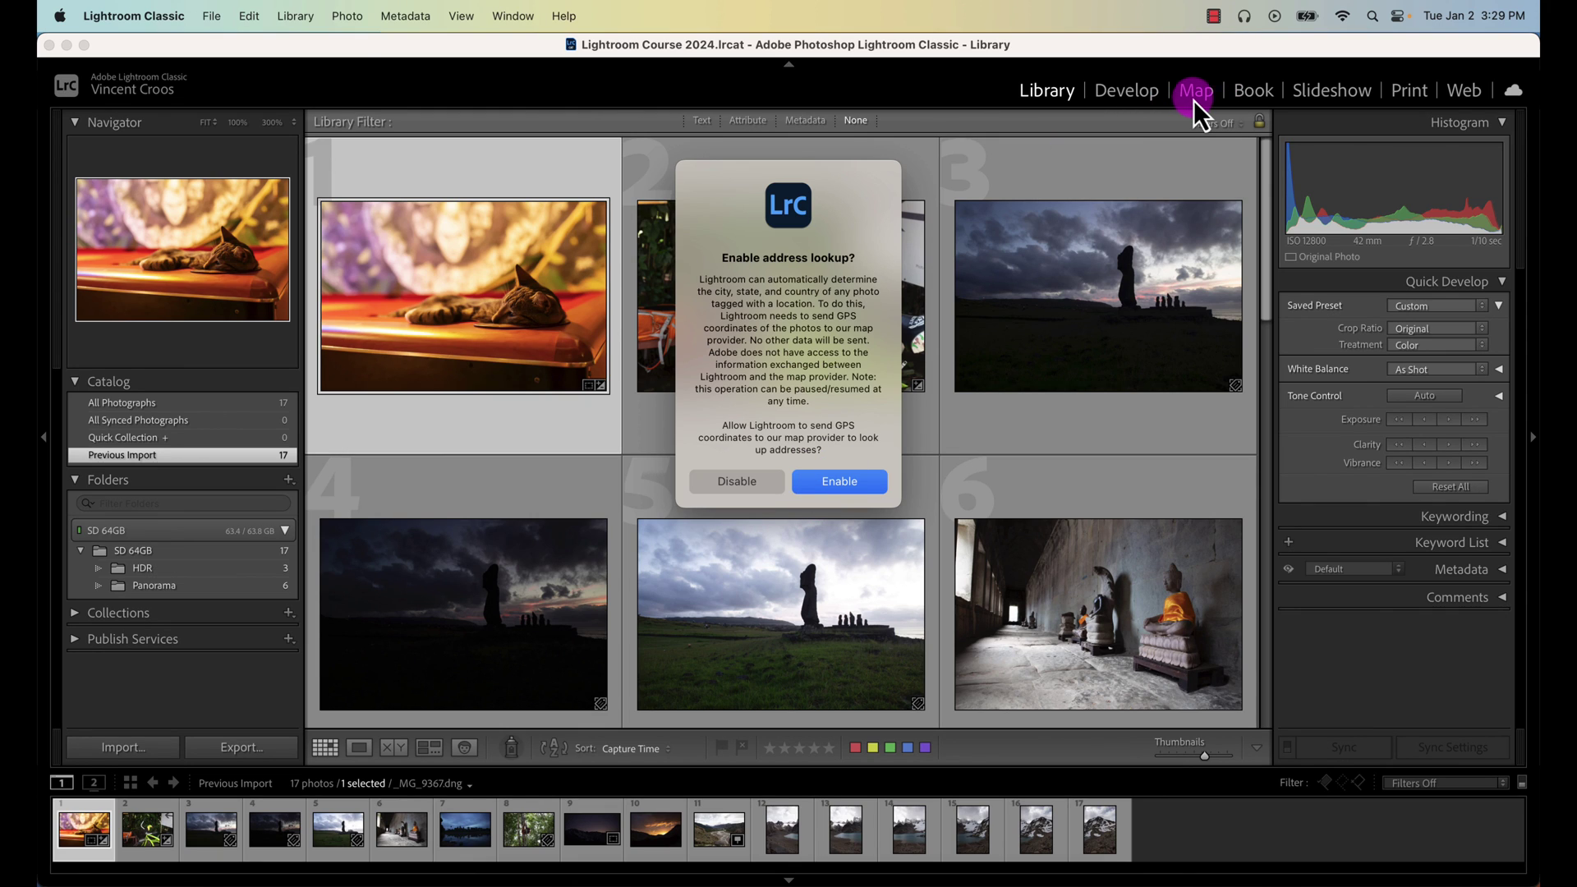
click(844, 480)
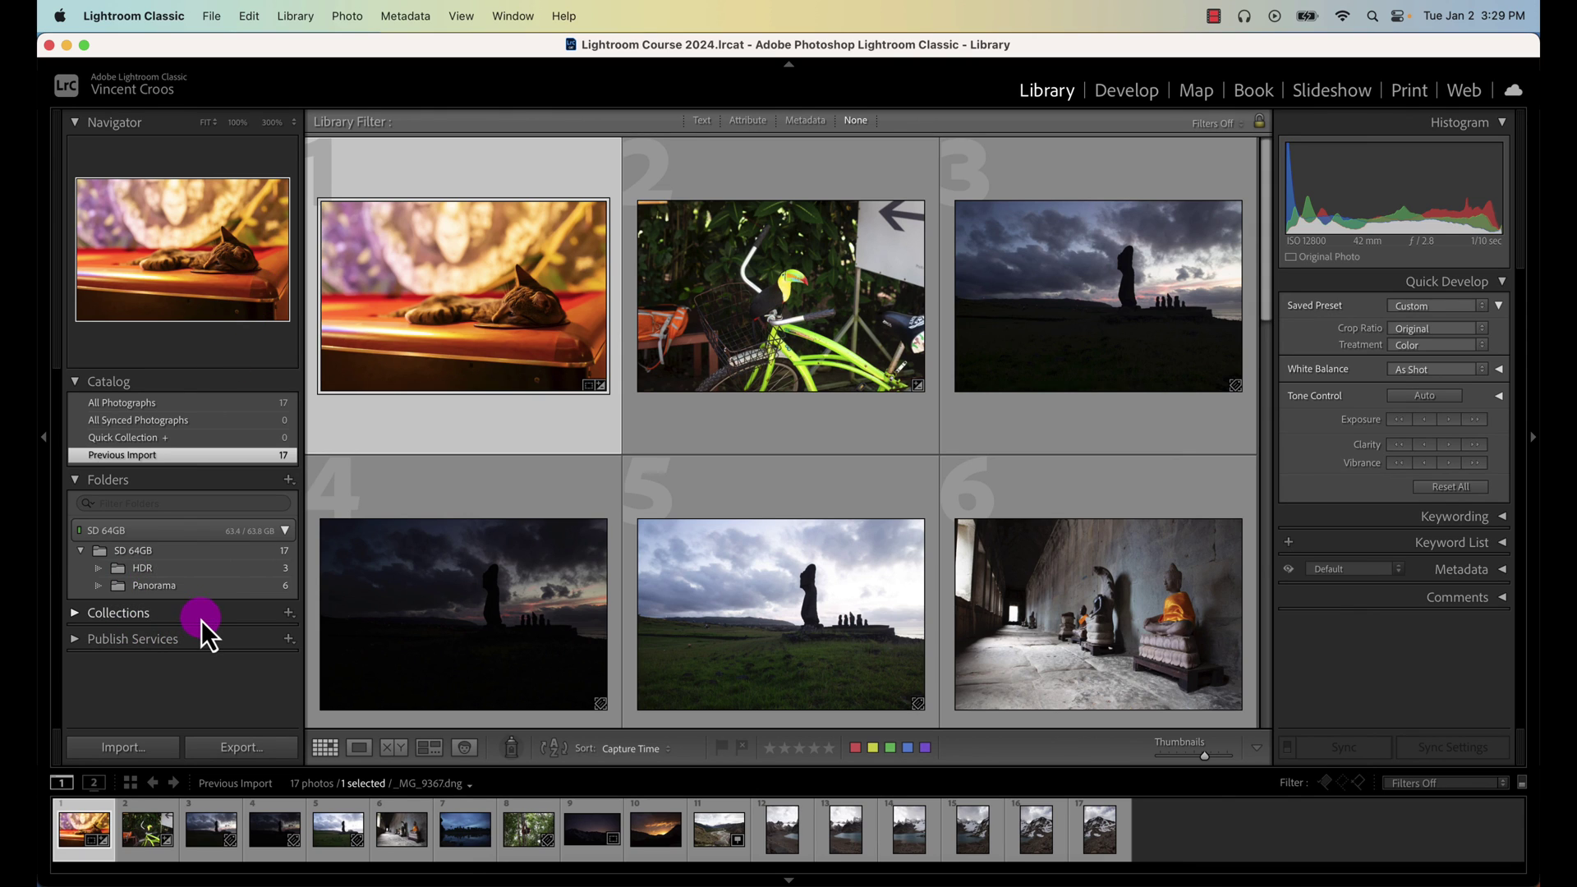
click(198, 405)
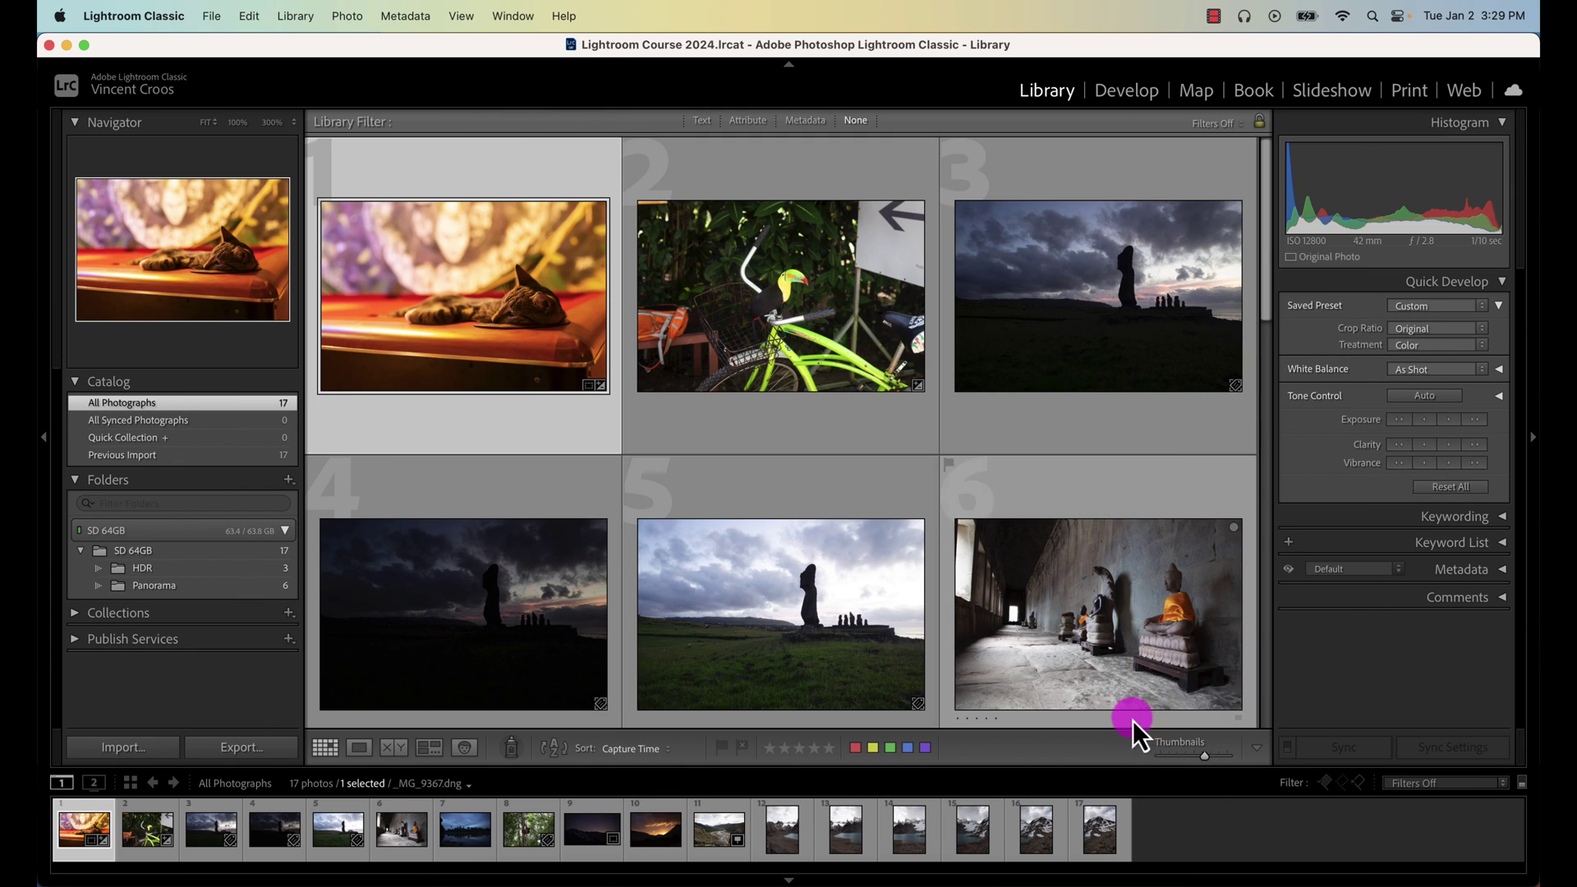
Step: Shrink thumbnails to seven per row and switch the grid style to show index numbers
drag(1206, 760, 1183, 758)
key(j)
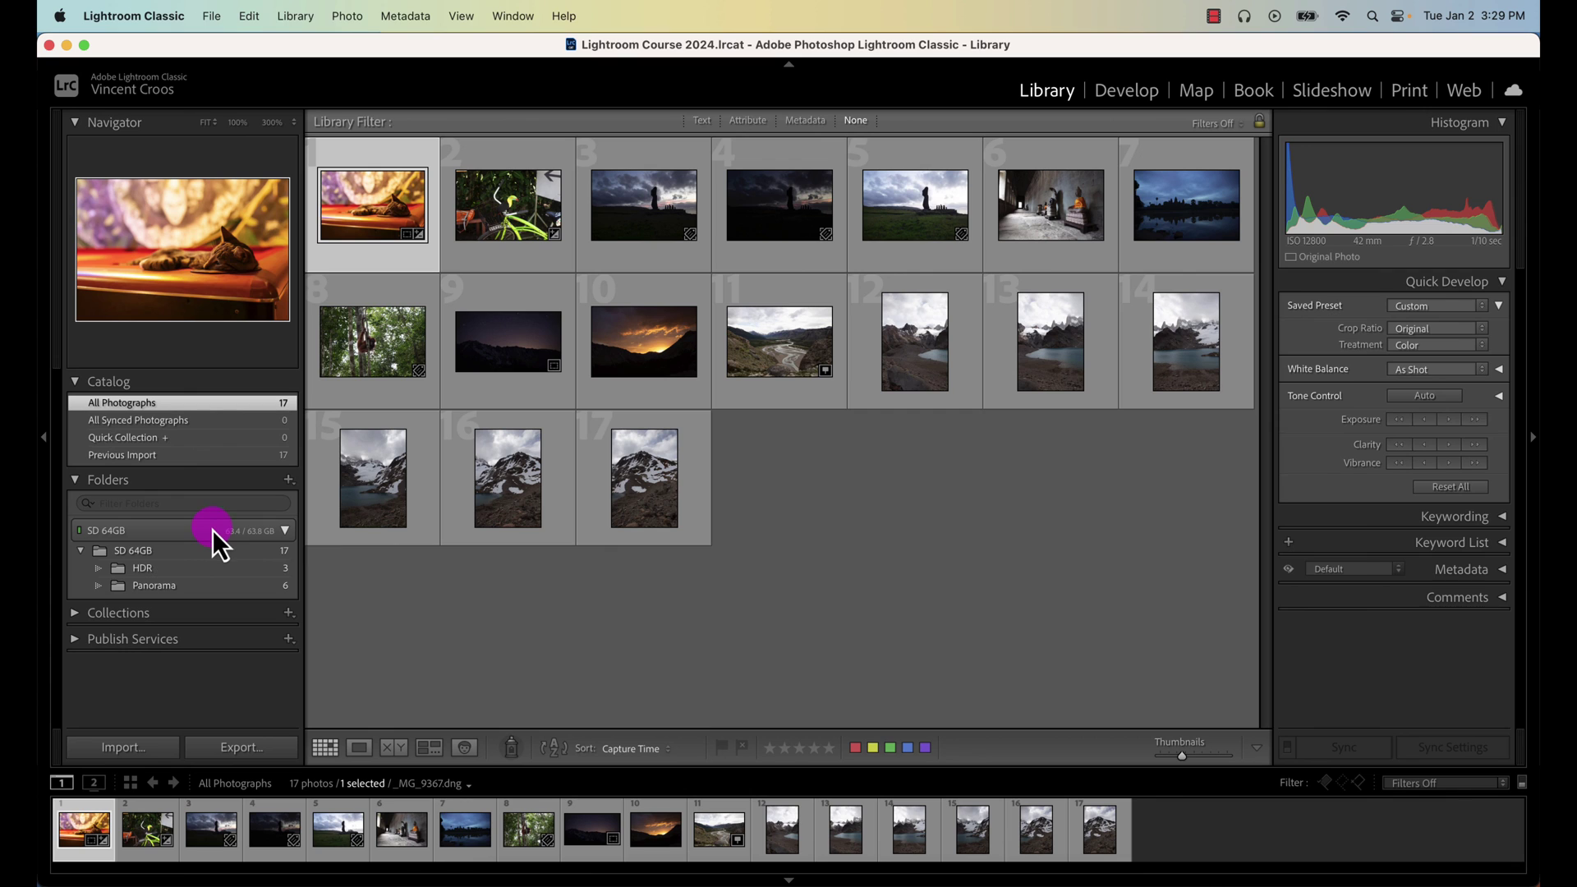
Step: View the 6 Panorama photos, then return to all 17 photos in the SD 64GB folder
click(150, 584)
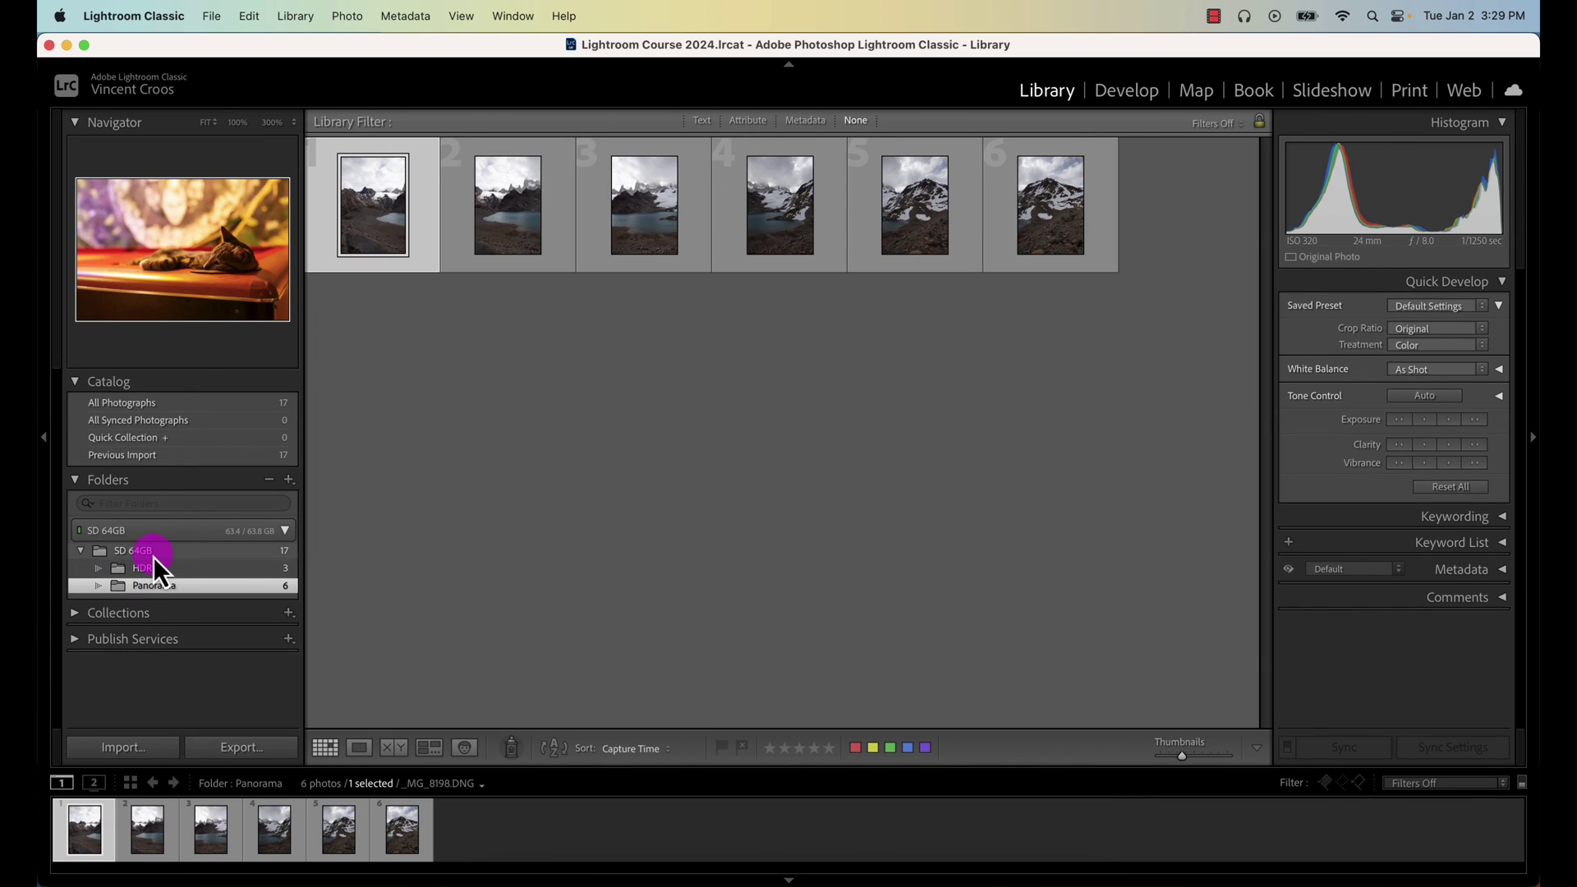
click(155, 556)
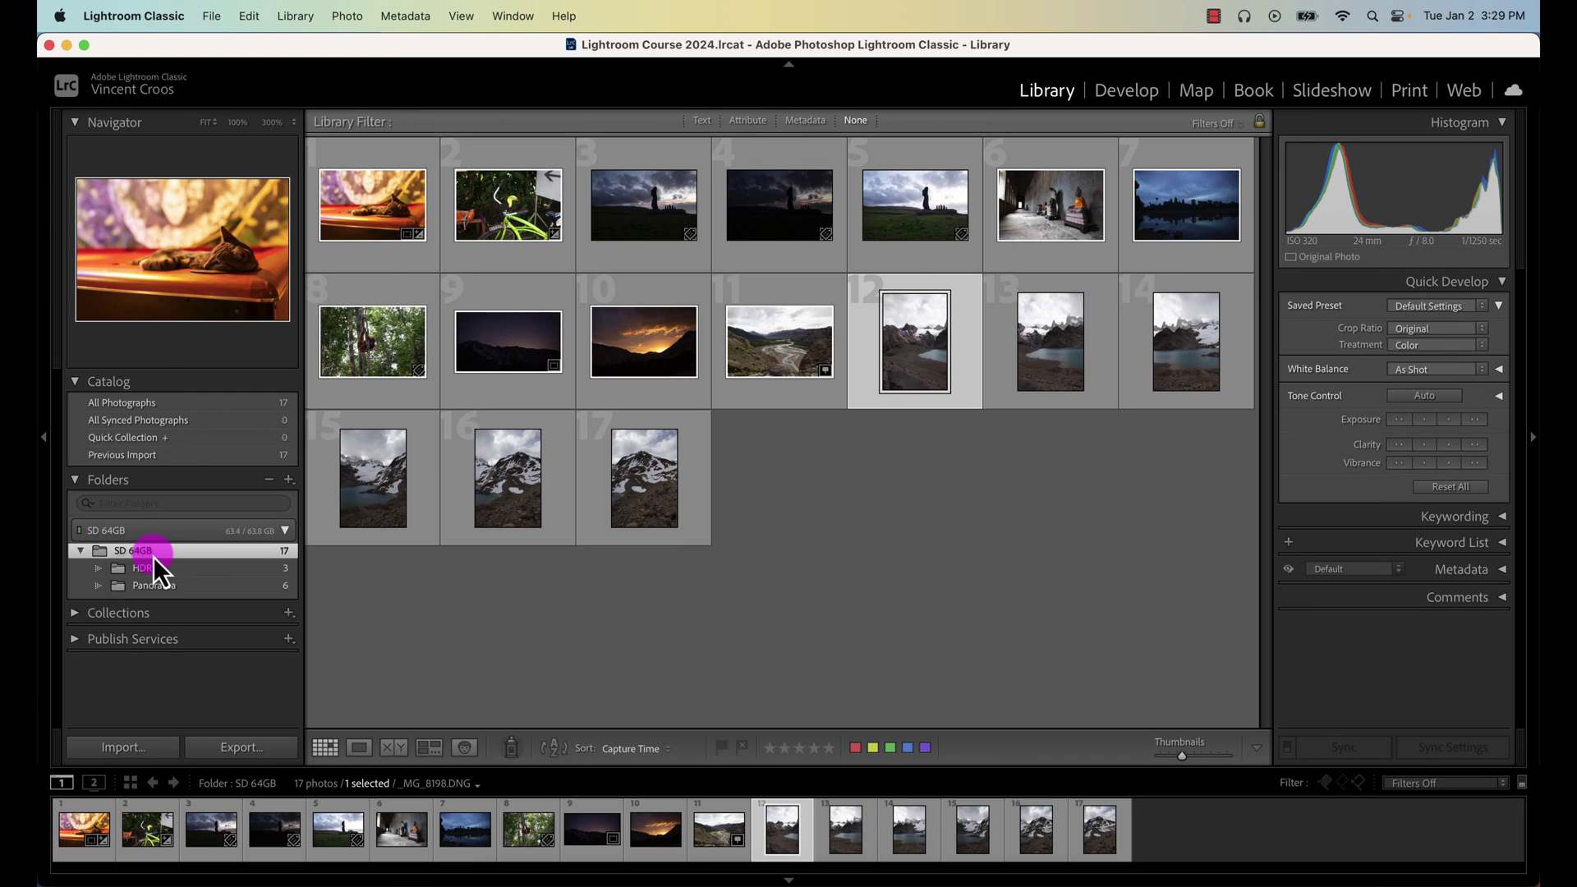